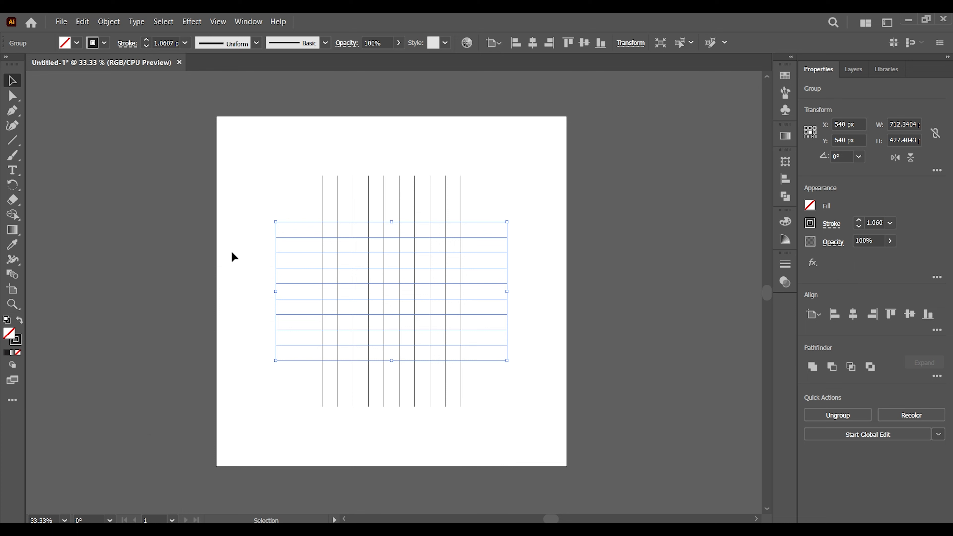
Draw a square about 406 px wide, centred on a grid intersection near the middle of the line grid.
{"action": "left_click", "coordinate": [244, 166]}
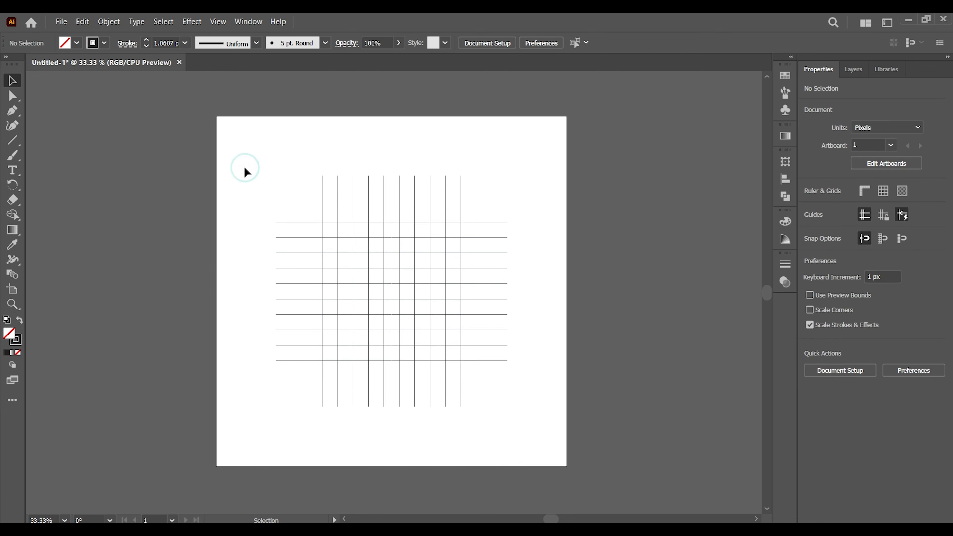
{"action": "key", "text": "z"}
{"action": "left_click", "coordinate": [389, 342]}
{"action": "left_click_drag", "start_coordinate": [405, 260], "coordinate": [398, 325]}
{"action": "left_click", "coordinate": [17, 80]}
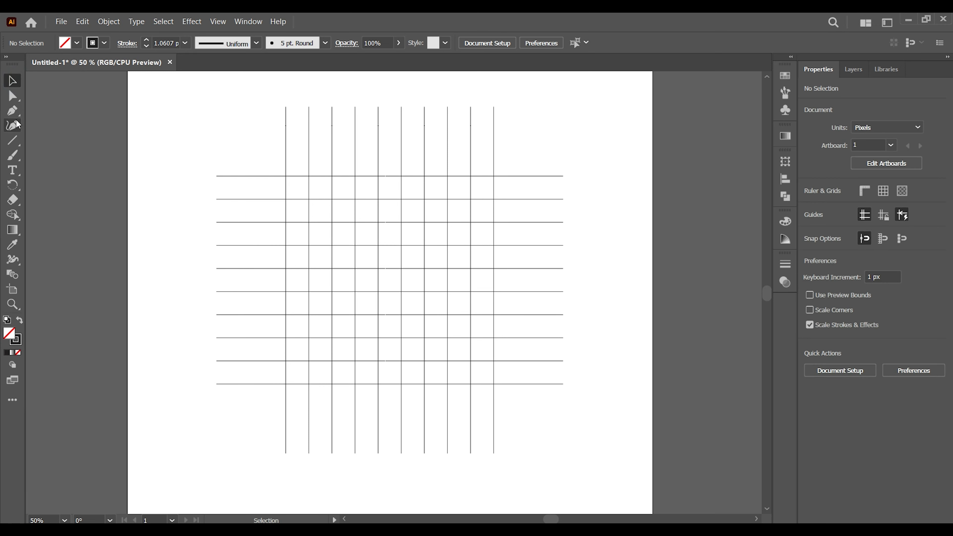
{"action": "left_click", "coordinate": [14, 141]}
{"action": "left_click", "coordinate": [95, 212]}
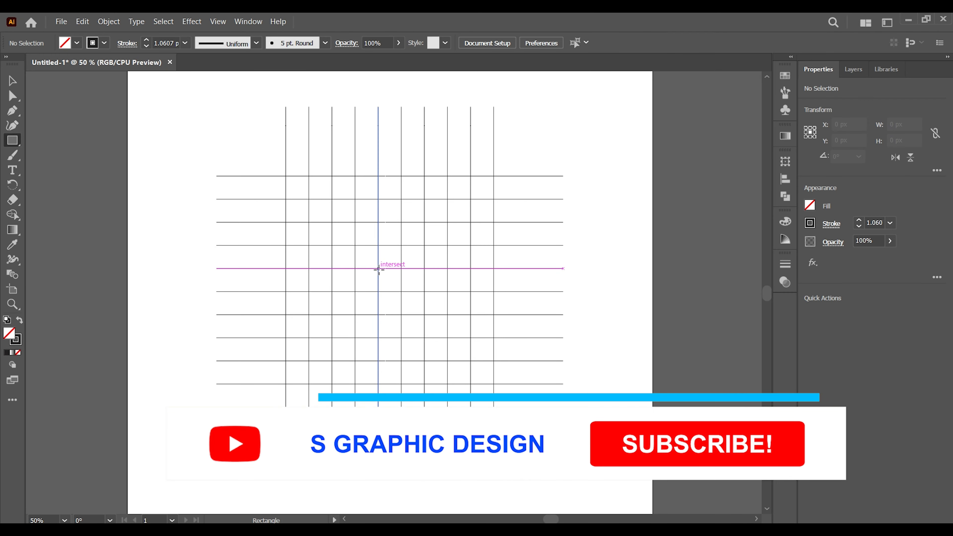
{"action": "left_click_drag", "start_coordinate": [378, 269], "coordinate": [458, 367]}
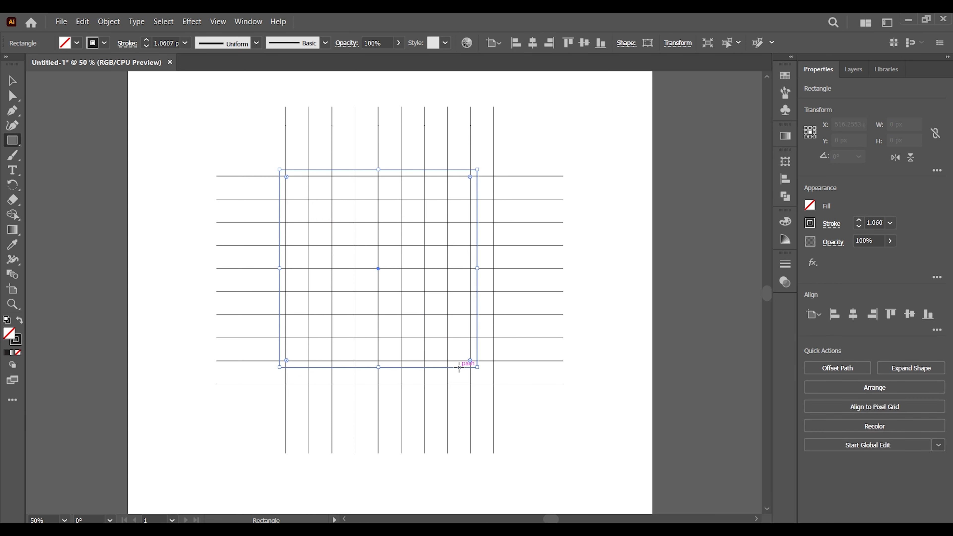
Centre the square horizontally on the artboard and move it down until its upper edge meets the topmost horizontal grid line.
{"action": "left_click", "coordinate": [13, 85]}
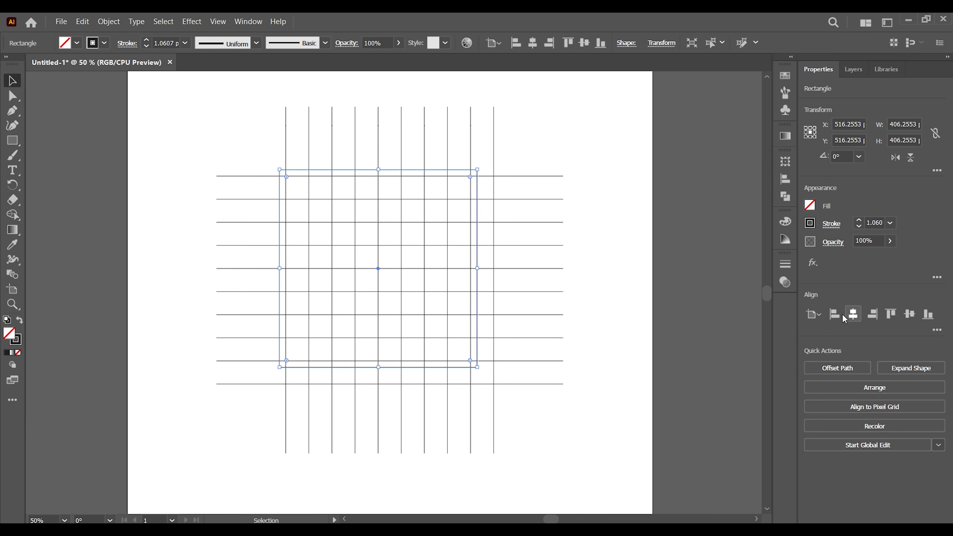
{"action": "left_click", "coordinate": [853, 314]}
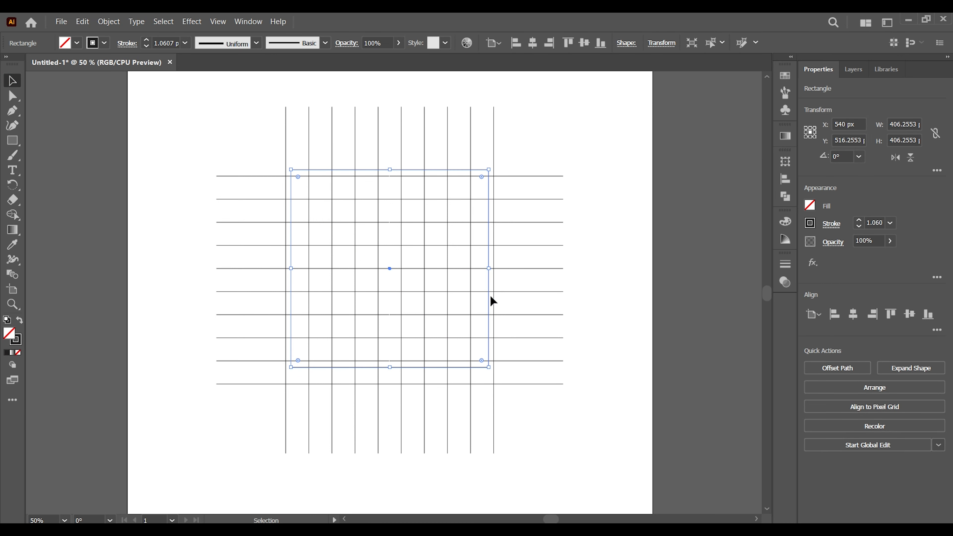
{"action": "left_click_drag", "start_coordinate": [389, 268], "coordinate": [389, 274]}
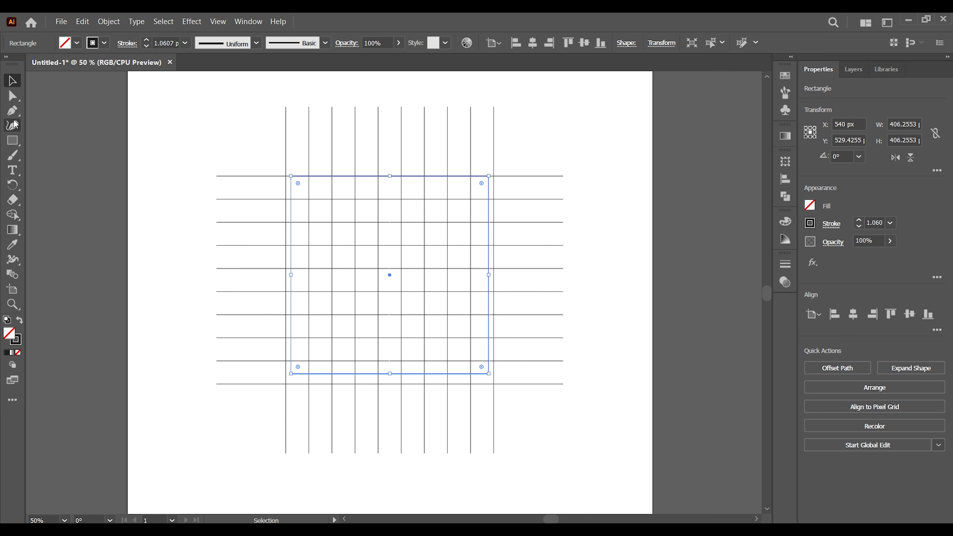
Add an anchor point at the middle of the square's lower edge and pull it down about 63 px to form a shield tip.
{"action": "left_click", "coordinate": [15, 112]}
{"action": "left_click", "coordinate": [40, 111]}
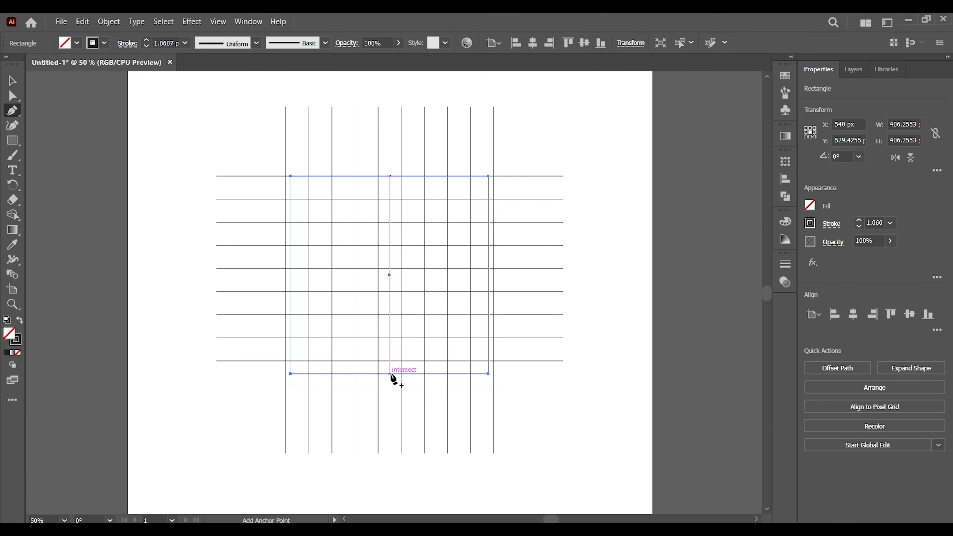
{"action": "left_click", "coordinate": [390, 374]}
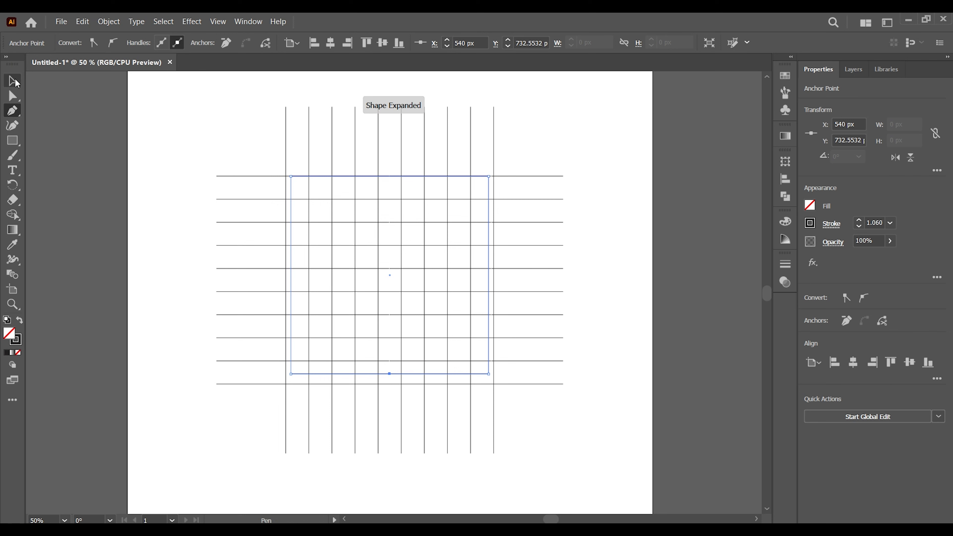
{"action": "left_click", "coordinate": [13, 97]}
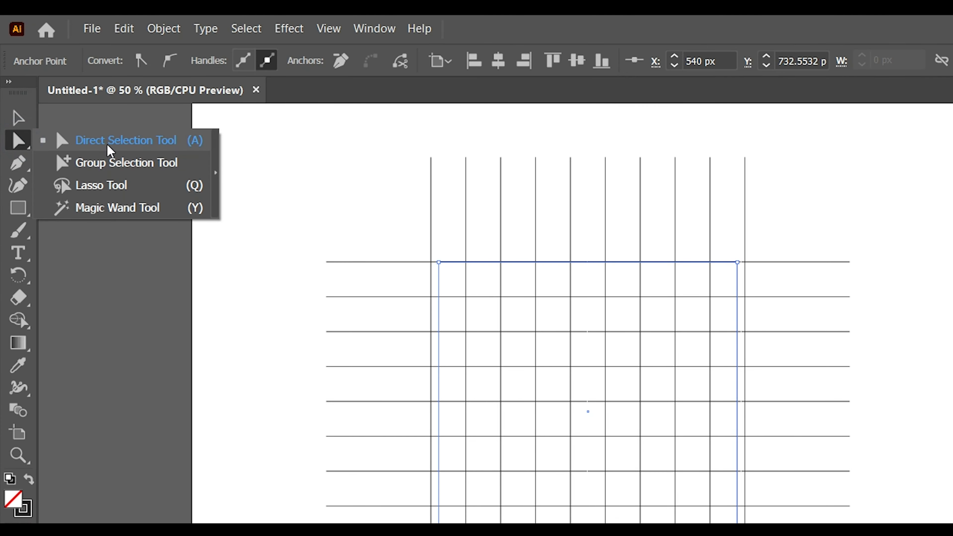
{"action": "left_click", "coordinate": [109, 150]}
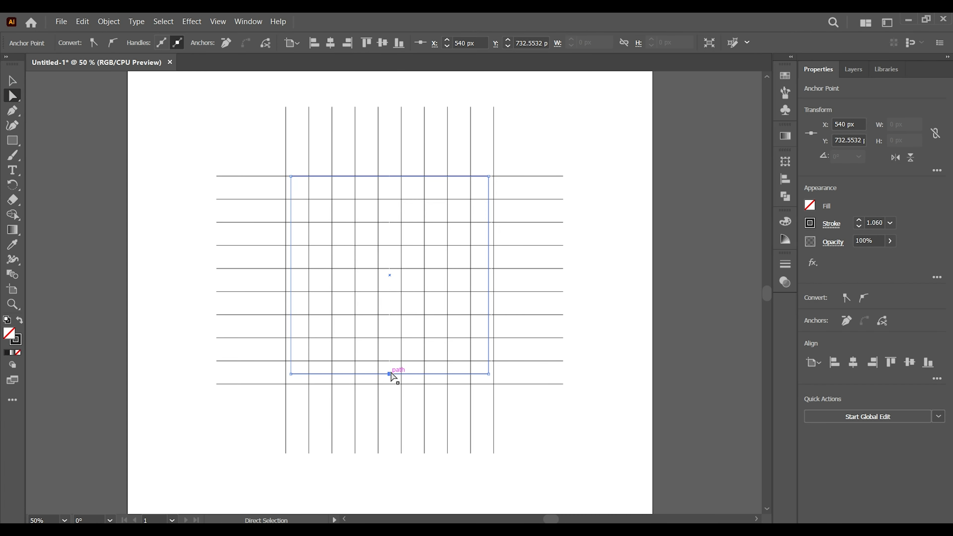
{"action": "left_click_drag", "start_coordinate": [389, 373], "coordinate": [390, 407]}
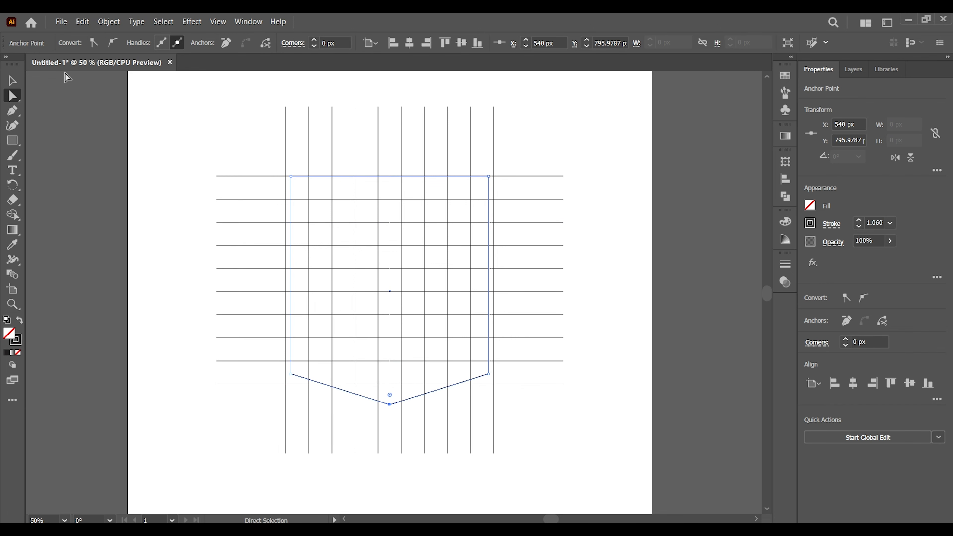
Widen the shield outline on both sides to meet the outermost vertical grid lines.
{"action": "left_click", "coordinate": [12, 80]}
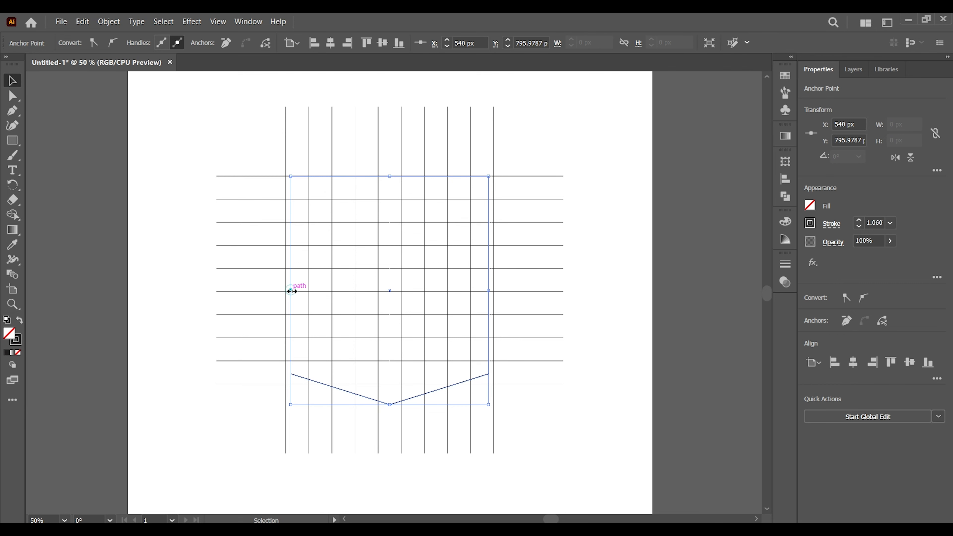
{"action": "left_click_drag", "start_coordinate": [291, 292], "coordinate": [286, 291]}
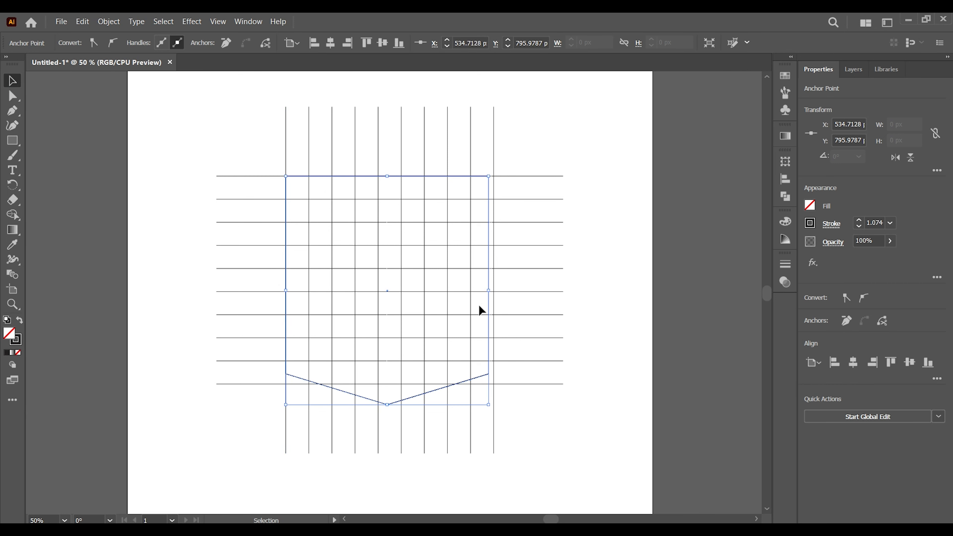
{"action": "mouse_move", "coordinate": [488, 290]}
{"action": "left_mouse_down"}
{"action": "mouse_move", "coordinate": [506, 290]}
{"action": "mouse_move", "coordinate": [493, 290]}
{"action": "left_mouse_up"}
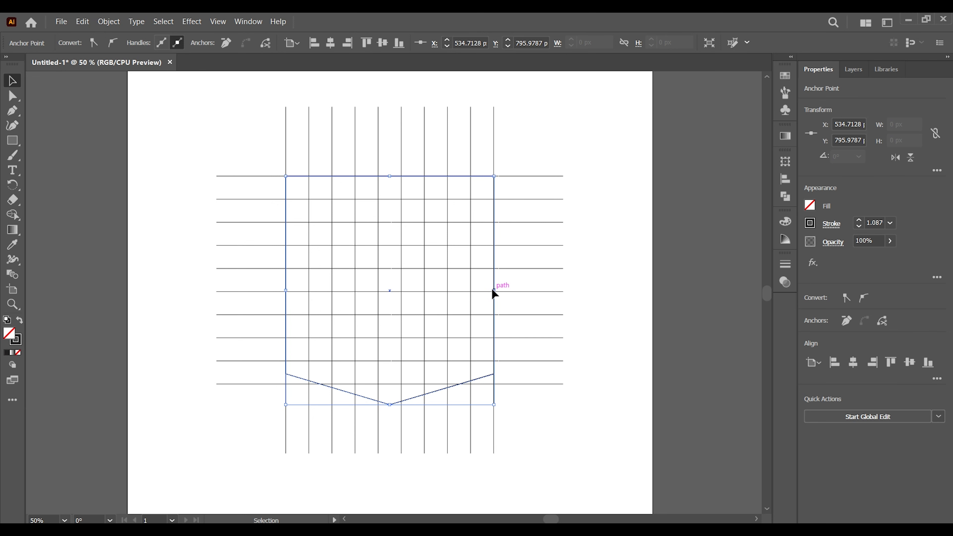
{"action": "left_click", "coordinate": [149, 110]}
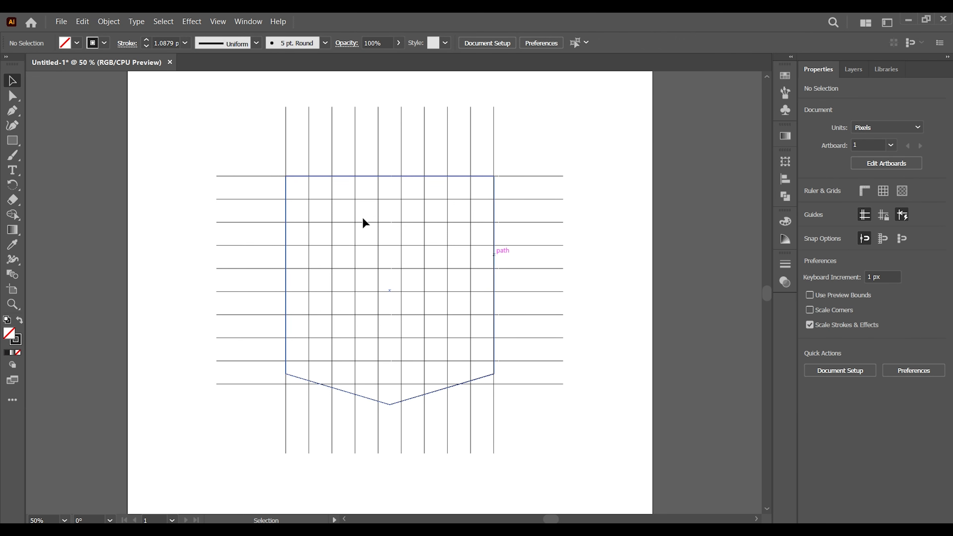
Select the grid and shield, swap fill and stroke, and merge the shield's two outermost columns into black bars with Shape Builder.
{"action": "left_click_drag", "start_coordinate": [160, 120], "coordinate": [571, 464]}
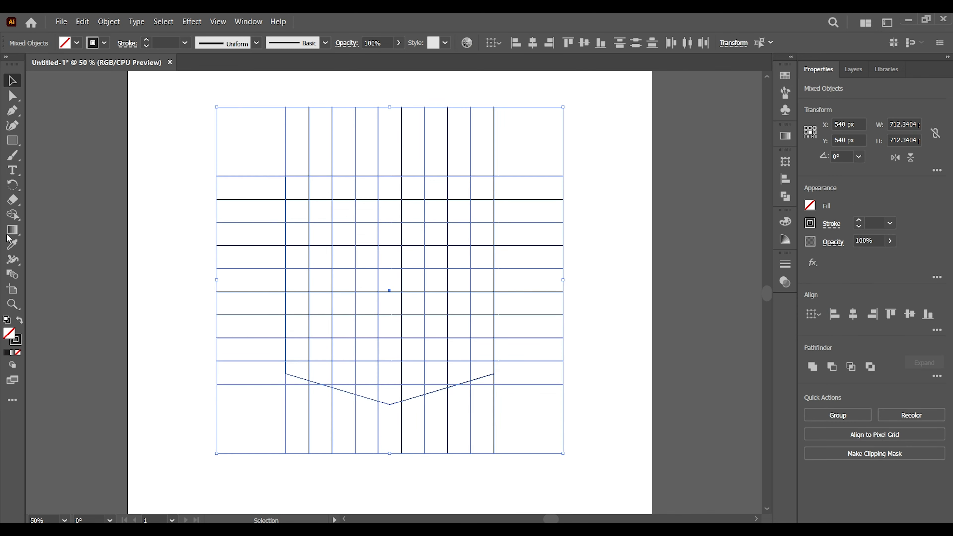
{"action": "left_click_drag", "start_coordinate": [12, 215], "coordinate": [46, 217]}
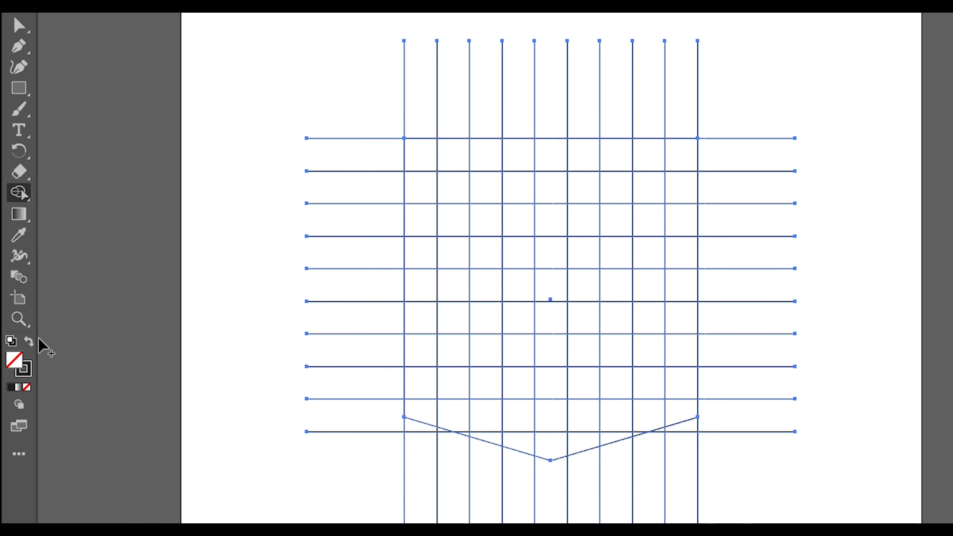
{"action": "left_click", "coordinate": [29, 342]}
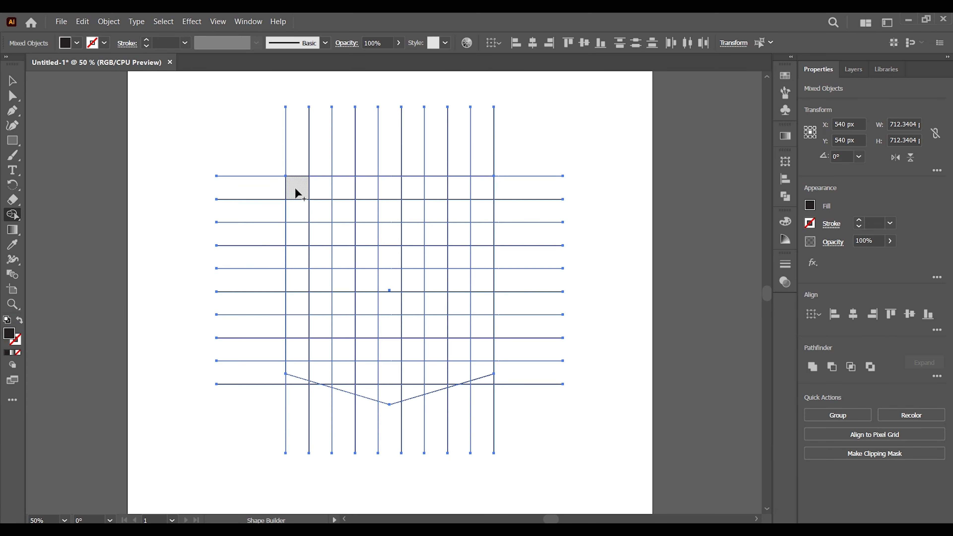
{"action": "left_click_drag", "start_coordinate": [295, 190], "coordinate": [295, 238]}
{"action": "left_click_drag", "start_coordinate": [292, 361], "coordinate": [290, 351]}
{"action": "left_click_drag", "start_coordinate": [488, 185], "coordinate": [484, 375]}
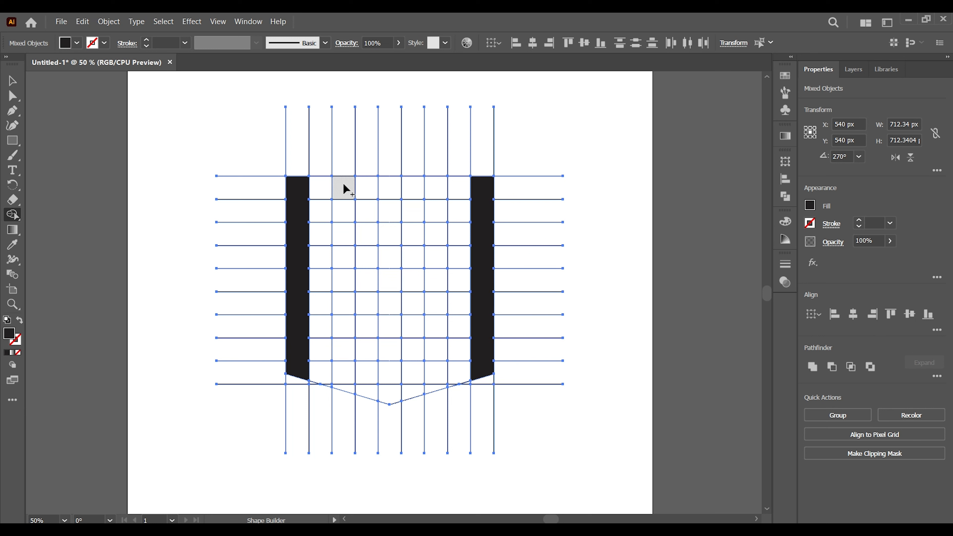
Merge the inner grid cells into a black T, an interlocking H below it, and a short centre bar ending at the shield tip.
{"action": "mouse_move", "coordinate": [345, 187]}
{"action": "left_mouse_down"}
{"action": "mouse_move", "coordinate": [429, 184]}
{"action": "mouse_move", "coordinate": [393, 202]}
{"action": "mouse_move", "coordinate": [394, 256]}
{"action": "left_mouse_up"}
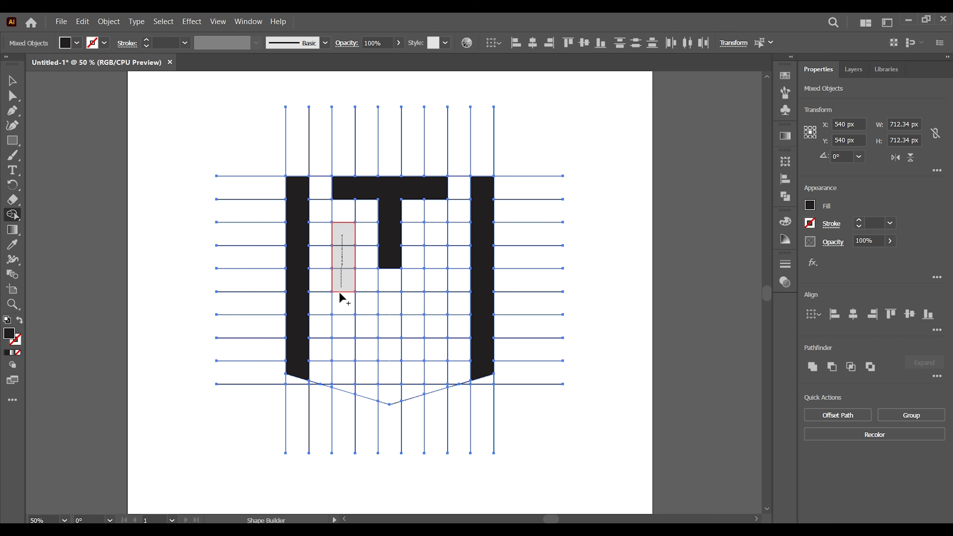
{"action": "left_click_drag", "start_coordinate": [337, 373], "coordinate": [337, 374]}
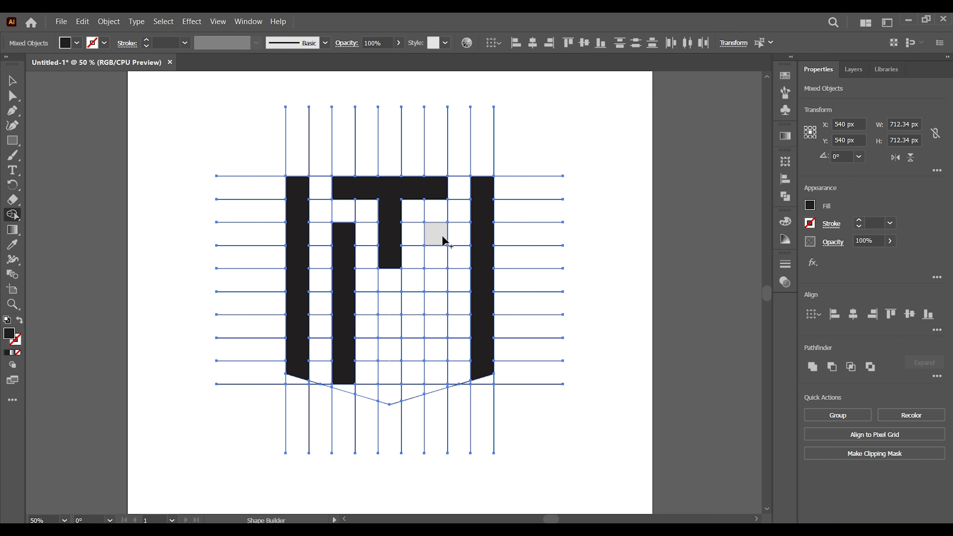
{"action": "left_click_drag", "start_coordinate": [437, 230], "coordinate": [432, 376]}
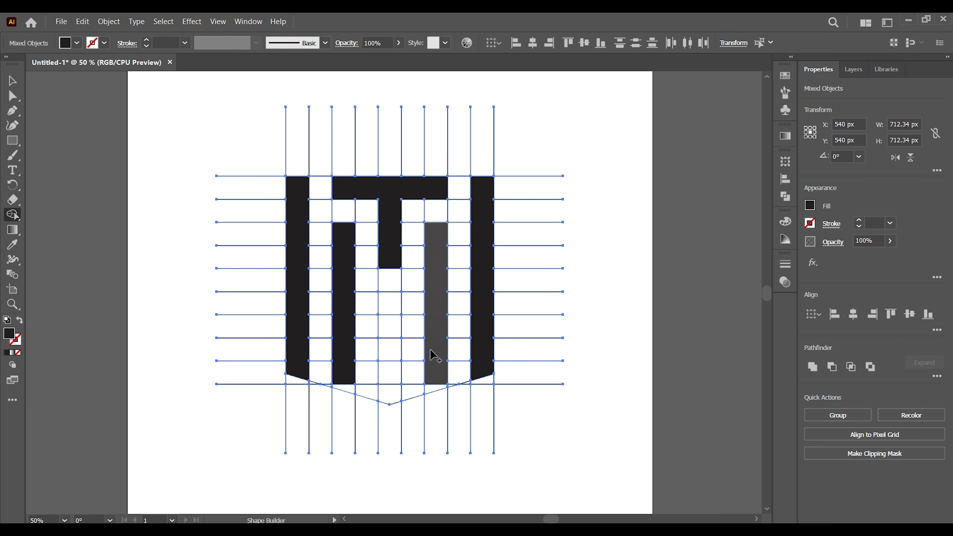
{"action": "left_click_drag", "start_coordinate": [341, 310], "coordinate": [435, 309]}
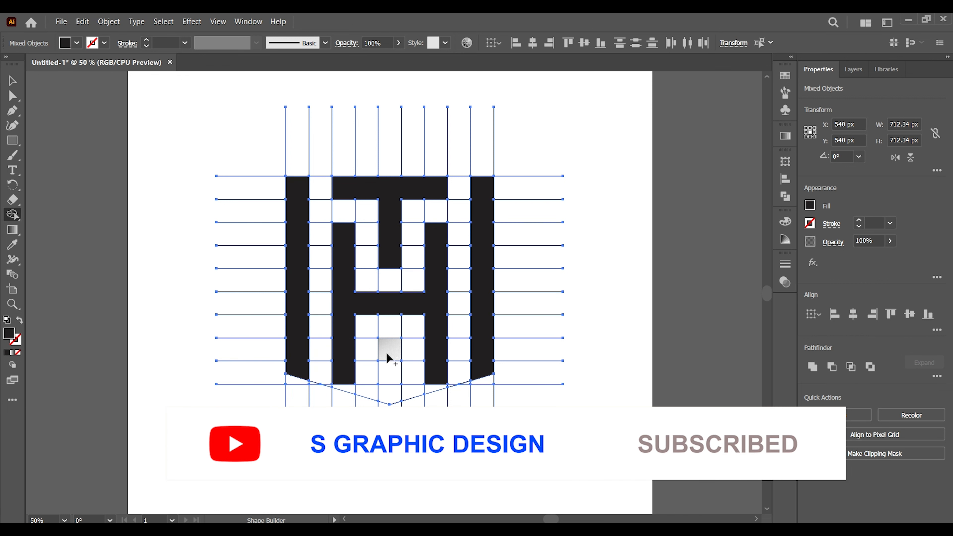
{"action": "left_click_drag", "start_coordinate": [387, 354], "coordinate": [390, 395]}
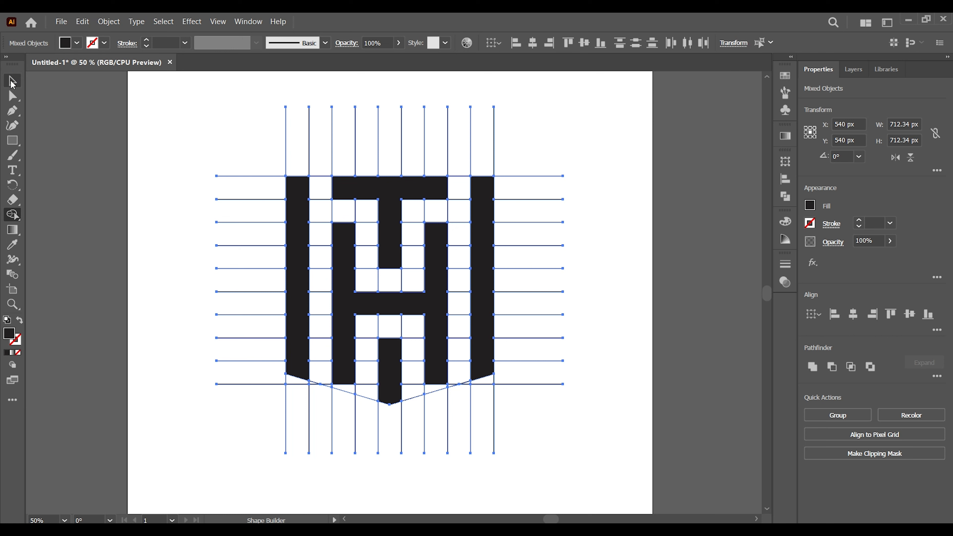
Select all the black bar and letter shapes together and move them off the grid, to its right.
{"action": "left_click", "coordinate": [13, 84]}
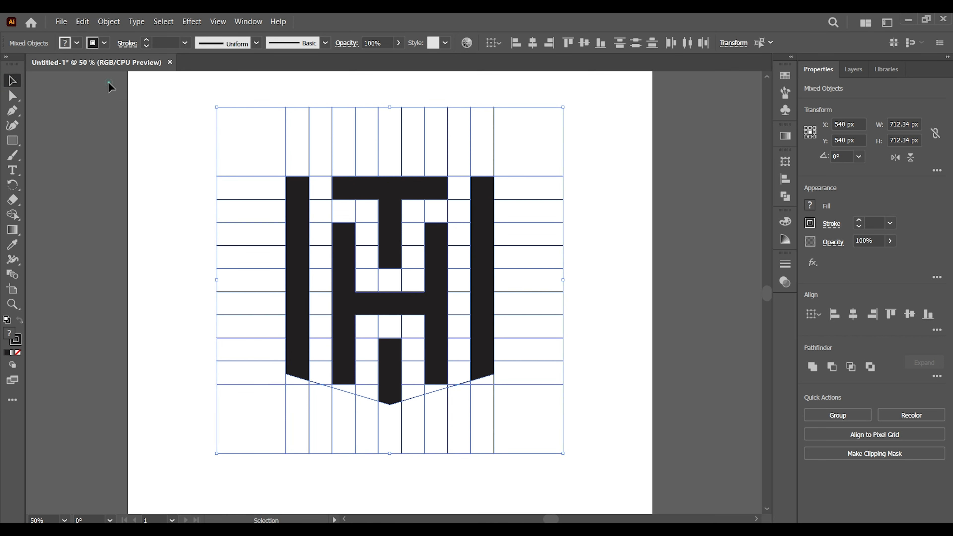
{"action": "left_click", "coordinate": [110, 87]}
{"action": "left_click", "coordinate": [297, 206]}
{"action": "left_click", "coordinate": [394, 190], "text": "shift"}
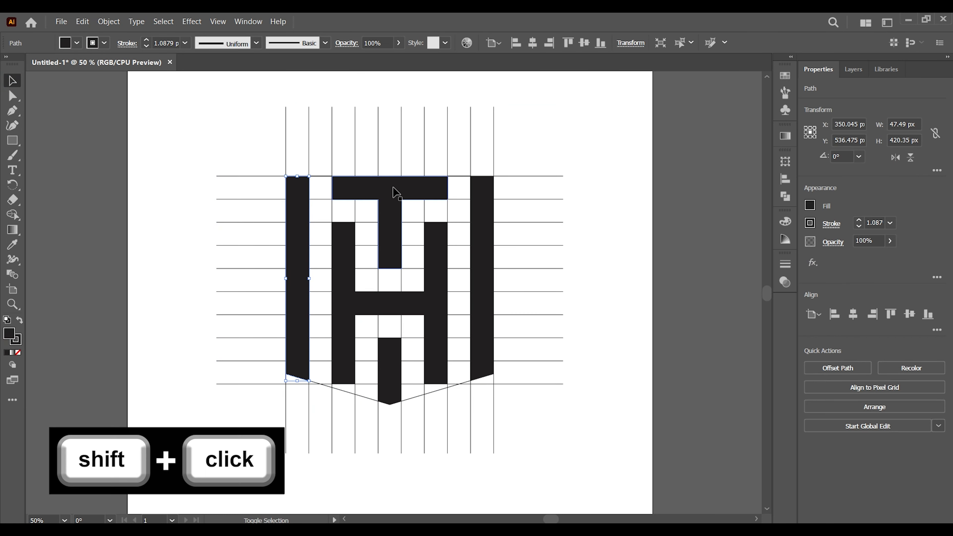
{"action": "left_click", "coordinate": [348, 256], "text": "shift"}
{"action": "left_click", "coordinate": [482, 235], "text": "shift"}
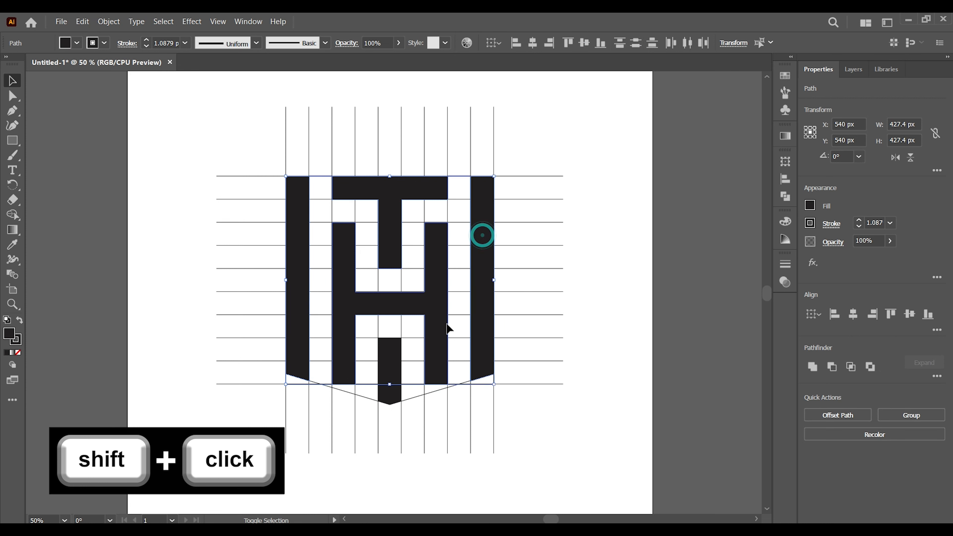
{"action": "left_click", "coordinate": [395, 361], "text": "shift"}
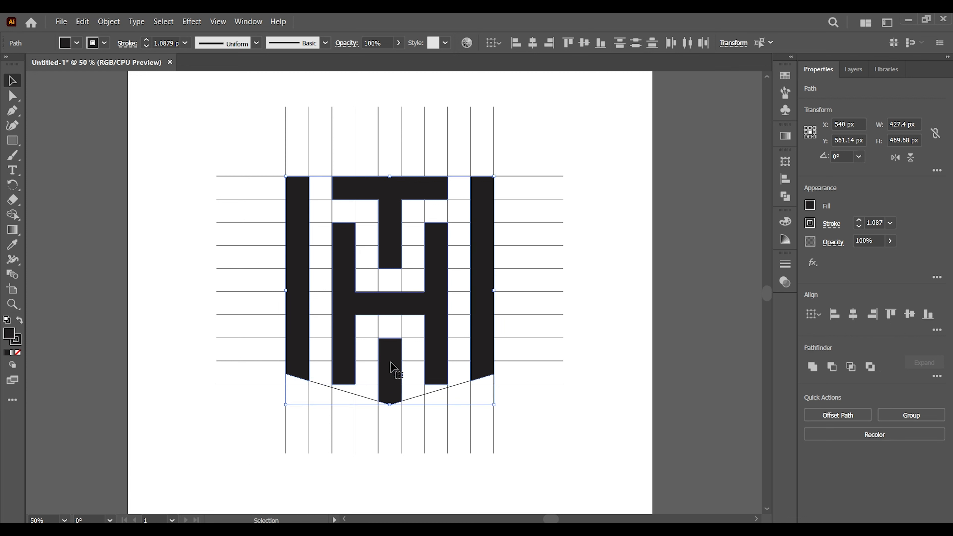
{"action": "left_click_drag", "start_coordinate": [391, 363], "coordinate": [693, 352]}
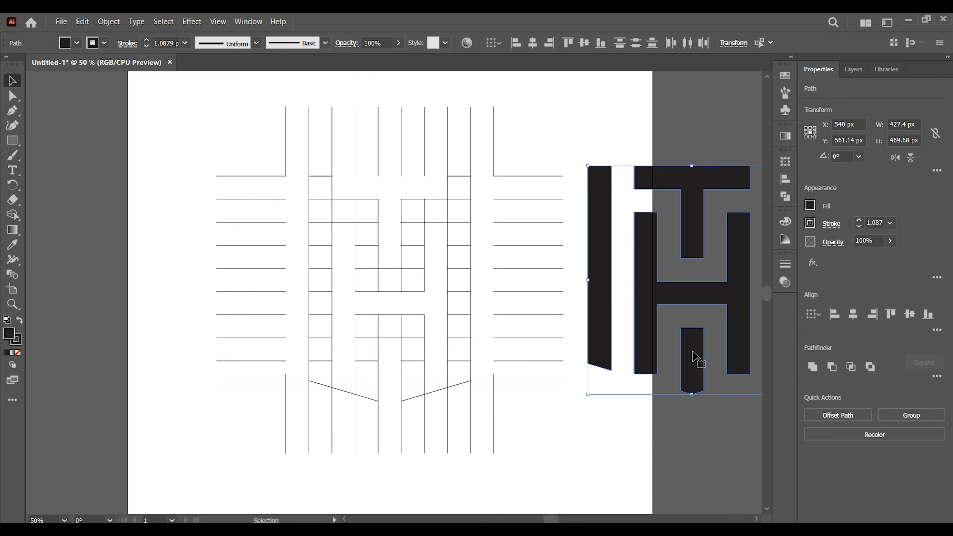
Delete the leftover grid and outline pieces, and move the black logo shapes back onto the middle of the artboard.
{"action": "left_click_drag", "start_coordinate": [213, 134], "coordinate": [508, 490]}
{"action": "key", "text": "Delete"}
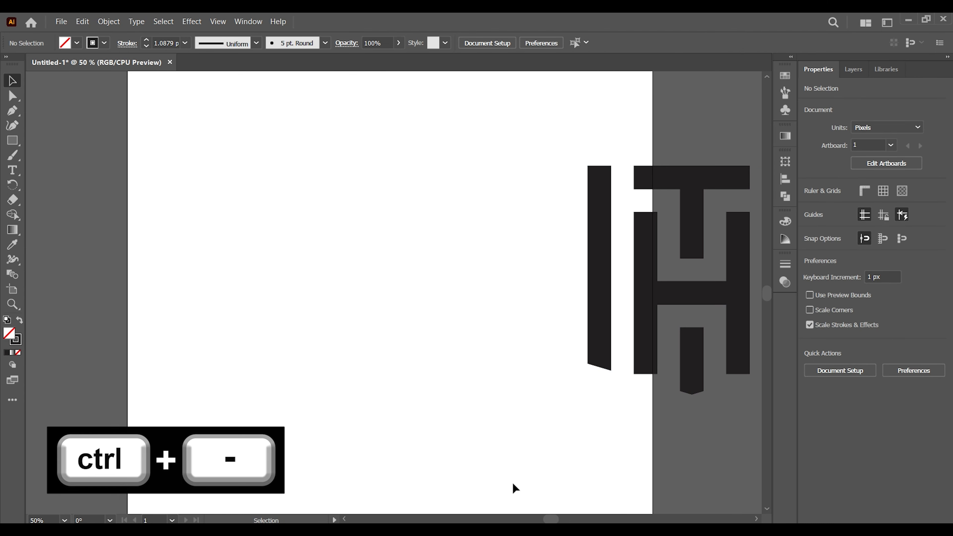
{"action": "key", "text": "ctrl+minus"}
{"action": "left_click_drag", "start_coordinate": [471, 153], "coordinate": [671, 372]}
{"action": "left_click_drag", "start_coordinate": [625, 309], "coordinate": [432, 301]}
Expand the fill and stroke of the selected logo shapes.
{"action": "key", "text": "z"}
{"action": "left_click", "coordinate": [347, 253]}
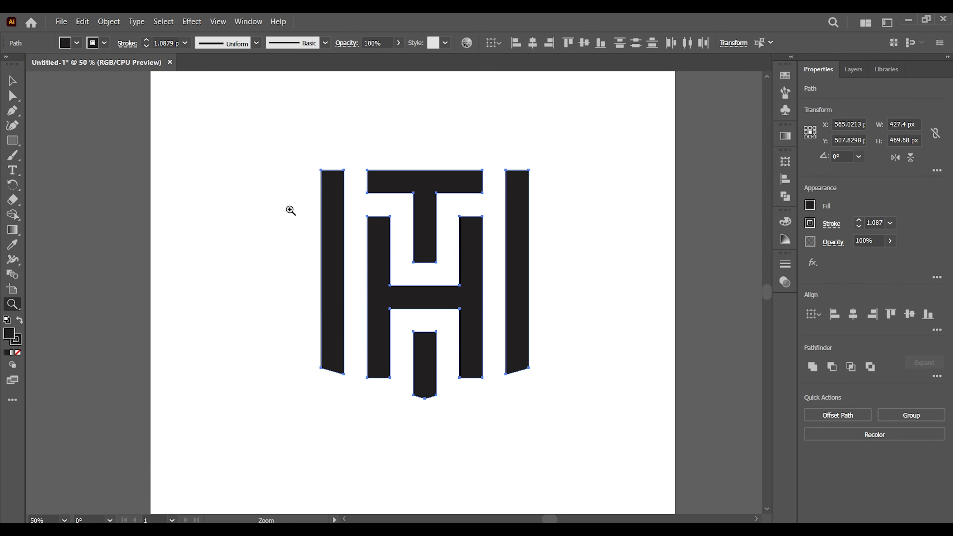
{"action": "left_click", "coordinate": [15, 79]}
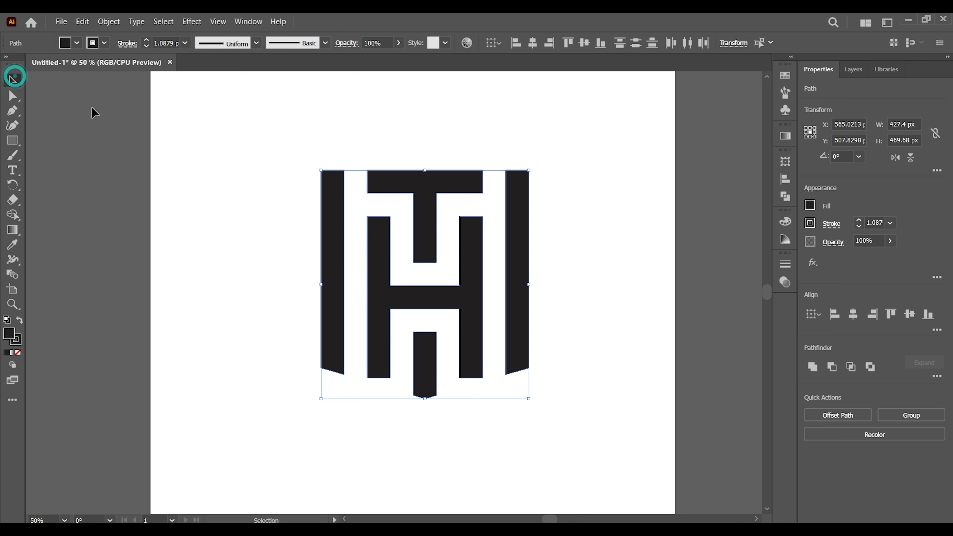
{"action": "left_click", "coordinate": [111, 21]}
{"action": "left_click", "coordinate": [207, 239]}
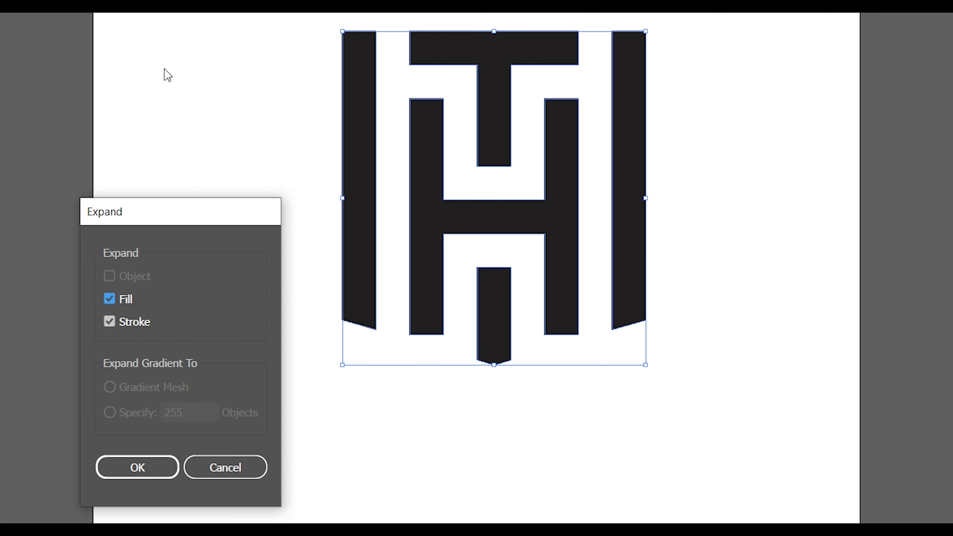
{"action": "left_click", "coordinate": [135, 467]}
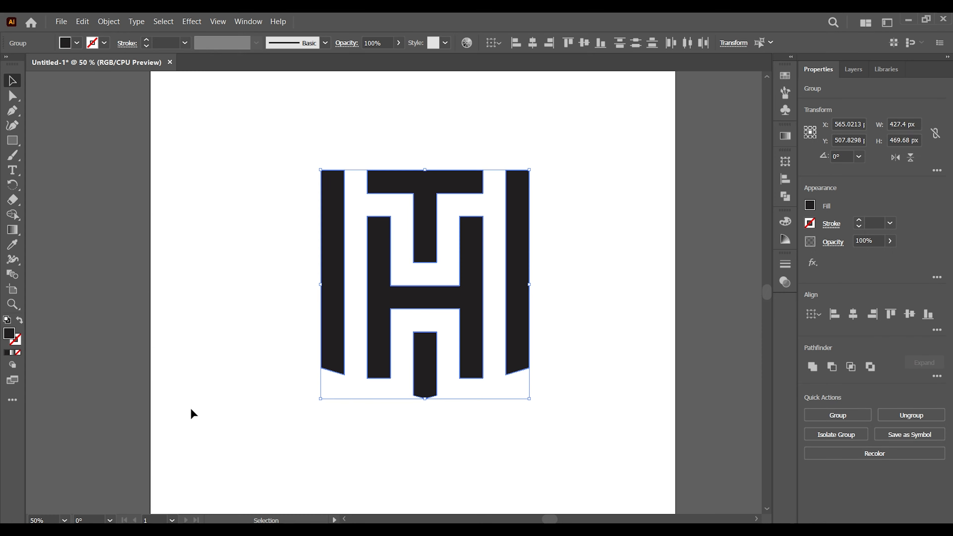
Draw a black rectangle about 95 by 85 px beside the logo and duplicate it twice in a column below.
{"action": "left_click", "coordinate": [211, 241]}
{"action": "left_click", "coordinate": [333, 207]}
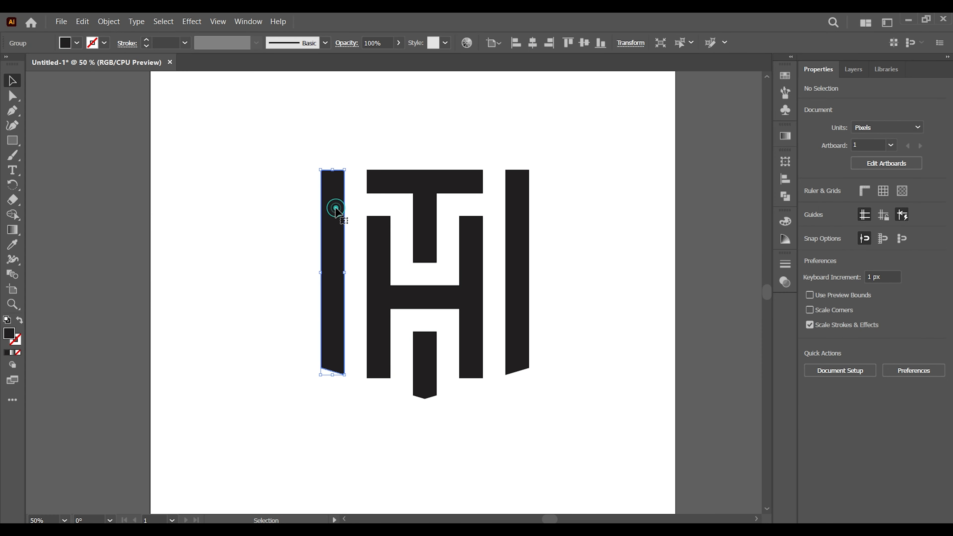
{"action": "left_click", "coordinate": [242, 233]}
{"action": "left_click", "coordinate": [14, 143]}
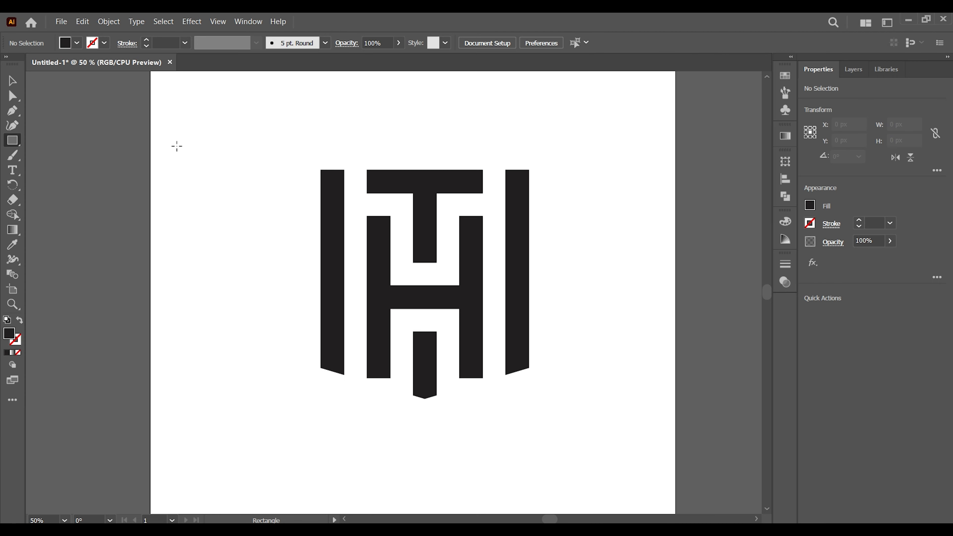
{"action": "mouse_move", "coordinate": [177, 147]}
{"action": "left_mouse_down"}
{"action": "mouse_move", "coordinate": [227, 193]}
{"action": "mouse_move", "coordinate": [212, 176]}
{"action": "mouse_move", "coordinate": [213, 275]}
{"action": "left_mouse_up"}
{"action": "left_click", "coordinate": [13, 82]}
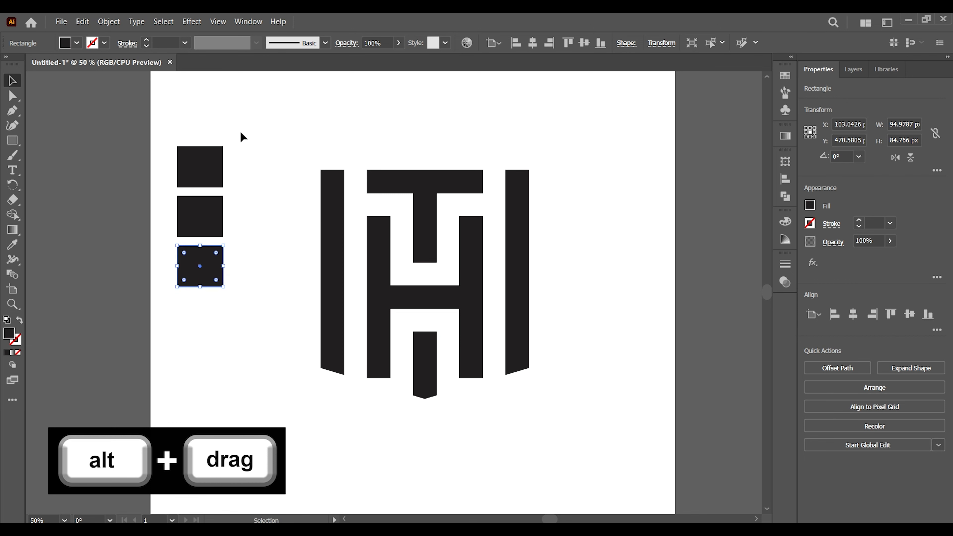
{"action": "left_click", "coordinate": [241, 134]}
Fill the top sample rectangle with light green.
{"action": "left_click", "coordinate": [199, 168]}
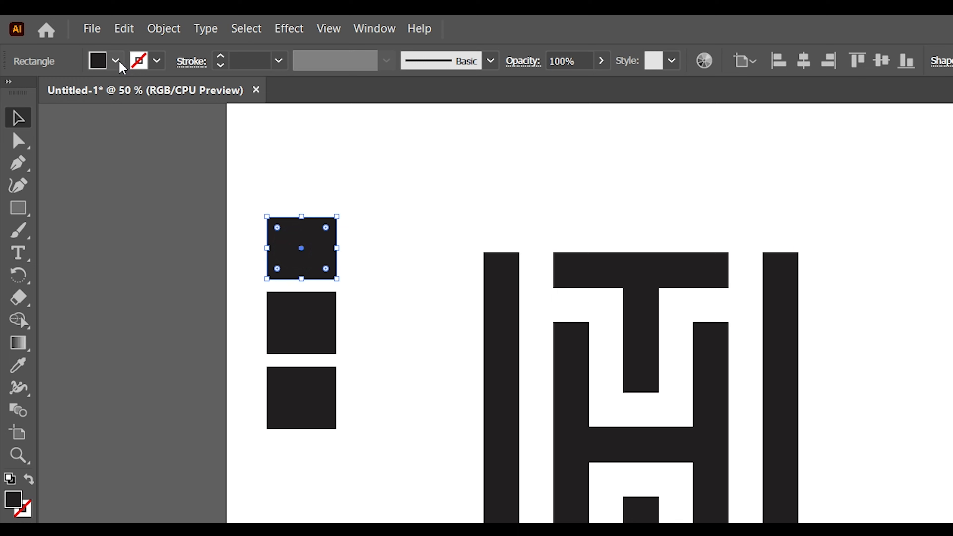
{"action": "left_click", "coordinate": [116, 61]}
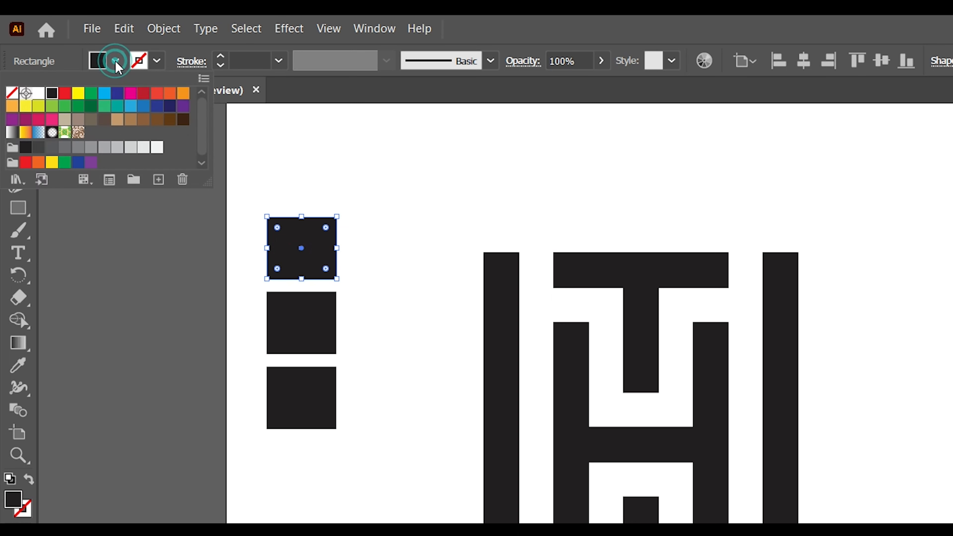
{"action": "left_click", "coordinate": [65, 106]}
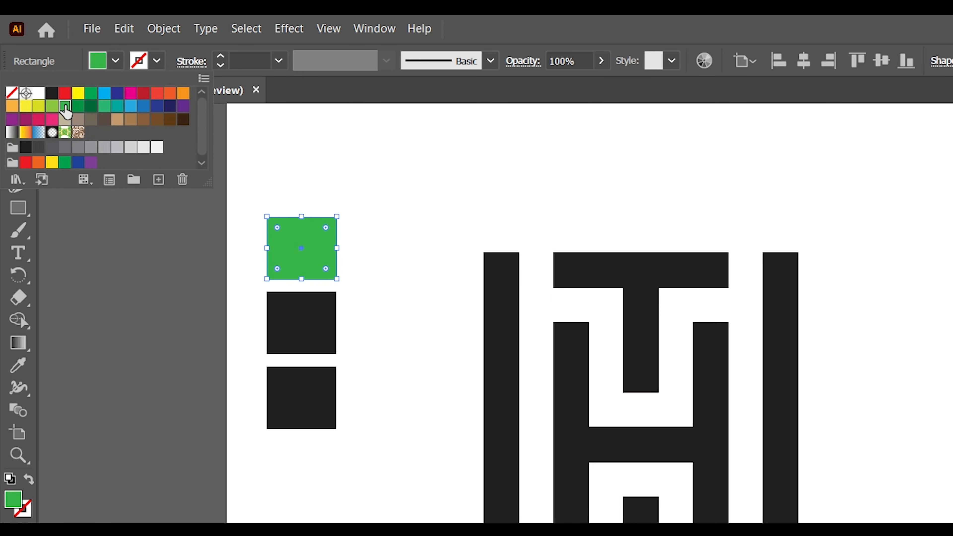
{"action": "left_click", "coordinate": [49, 108]}
{"action": "left_click", "coordinate": [298, 145]}
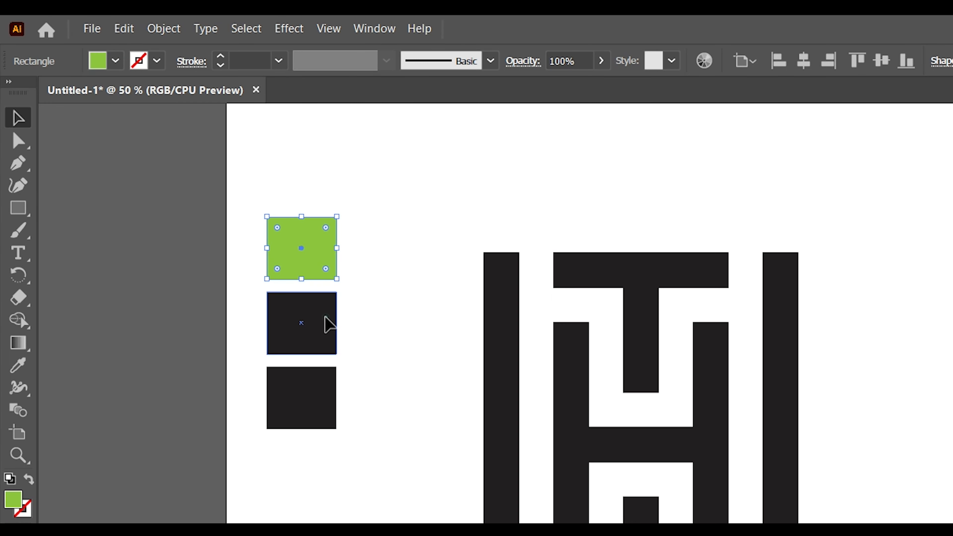
Fill the middle sample rectangle with yellow and the bottom one with light blue.
{"action": "left_click", "coordinate": [324, 323]}
{"action": "left_click", "coordinate": [115, 61]}
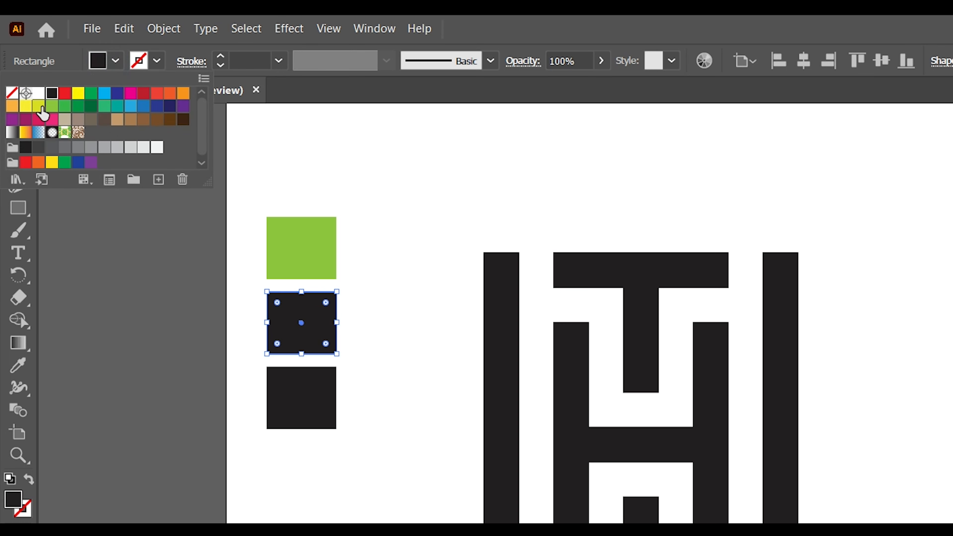
{"action": "left_click", "coordinate": [25, 106]}
{"action": "left_click", "coordinate": [251, 177]}
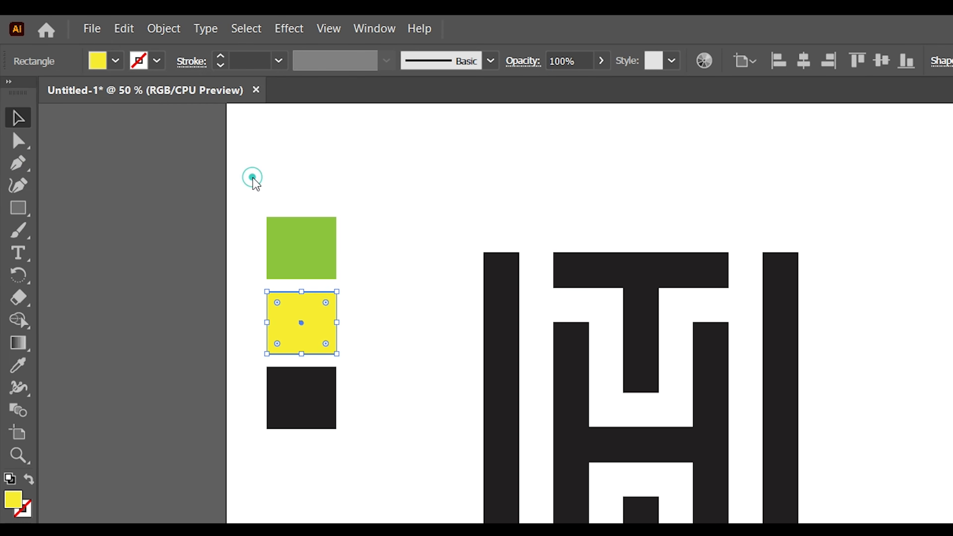
{"action": "left_click", "coordinate": [304, 426]}
{"action": "left_click", "coordinate": [115, 61]}
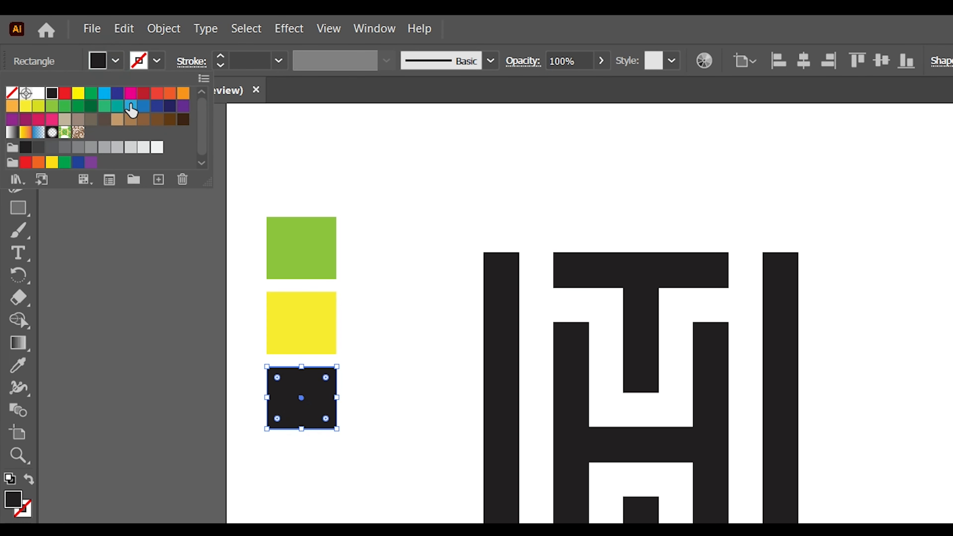
{"action": "left_click", "coordinate": [130, 106]}
{"action": "left_click", "coordinate": [388, 182]}
Recolour the logo's two outer vertical bars with the blue sampled from the bottom rectangle.
{"action": "left_click", "coordinate": [338, 235]}
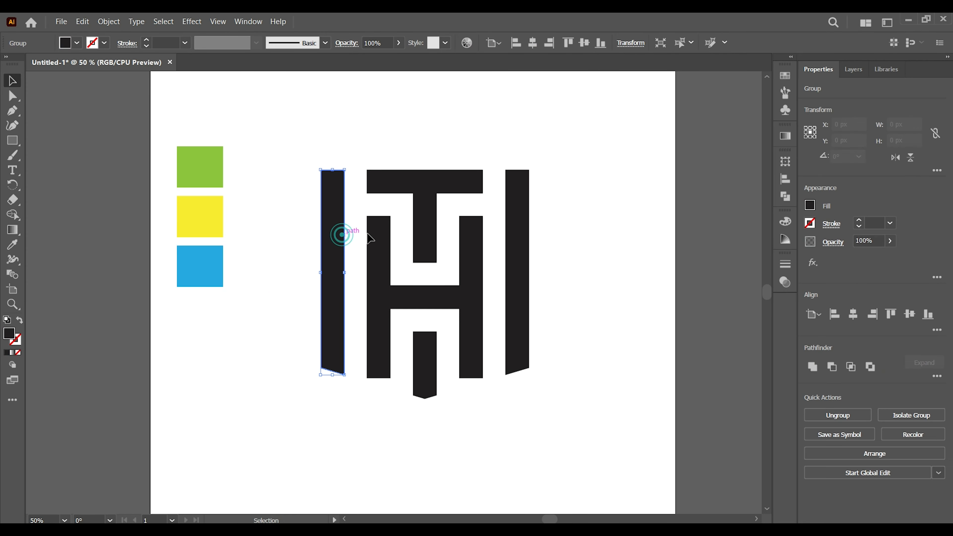
{"action": "left_click", "coordinate": [514, 236], "text": "shift"}
{"action": "key", "text": "ctrl+g"}
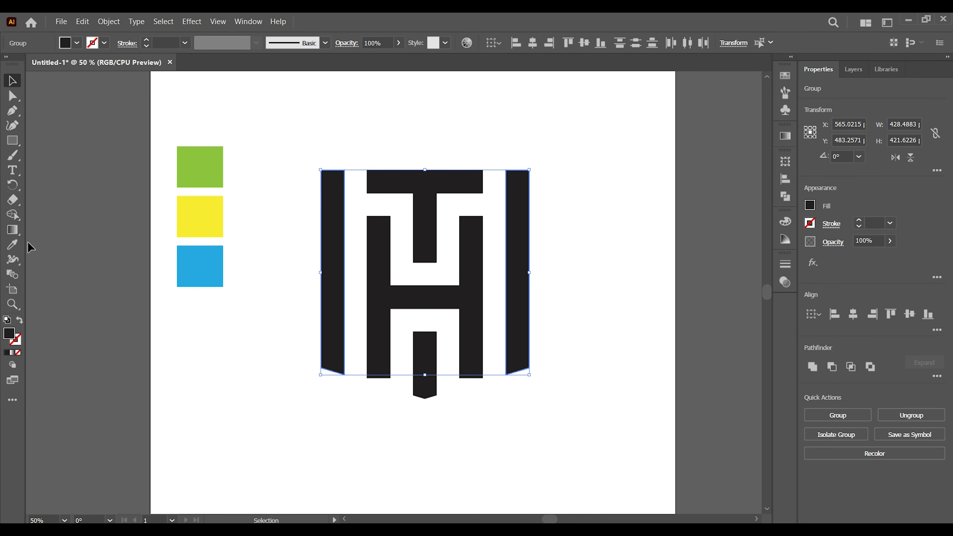
{"action": "left_click", "coordinate": [12, 245]}
{"action": "left_click", "coordinate": [203, 274]}
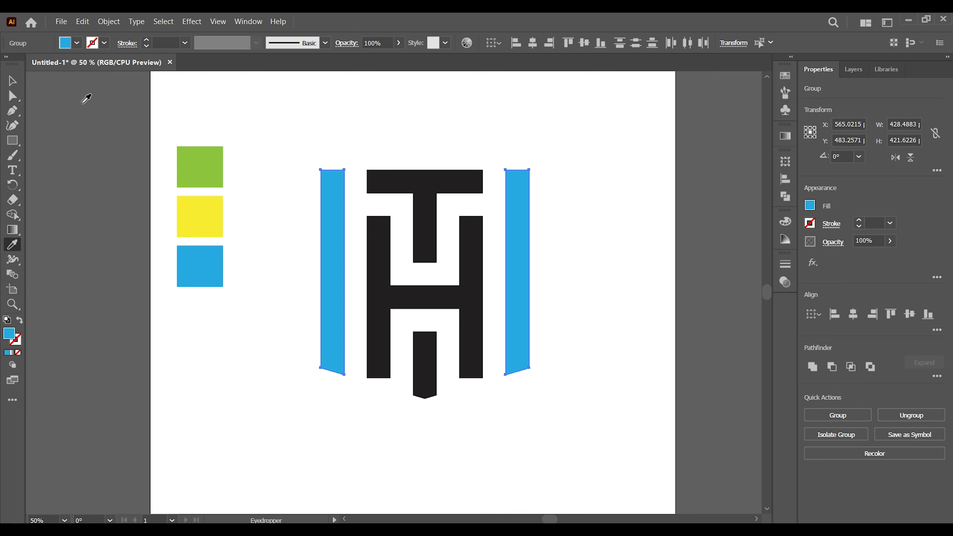
{"action": "key", "text": "v"}
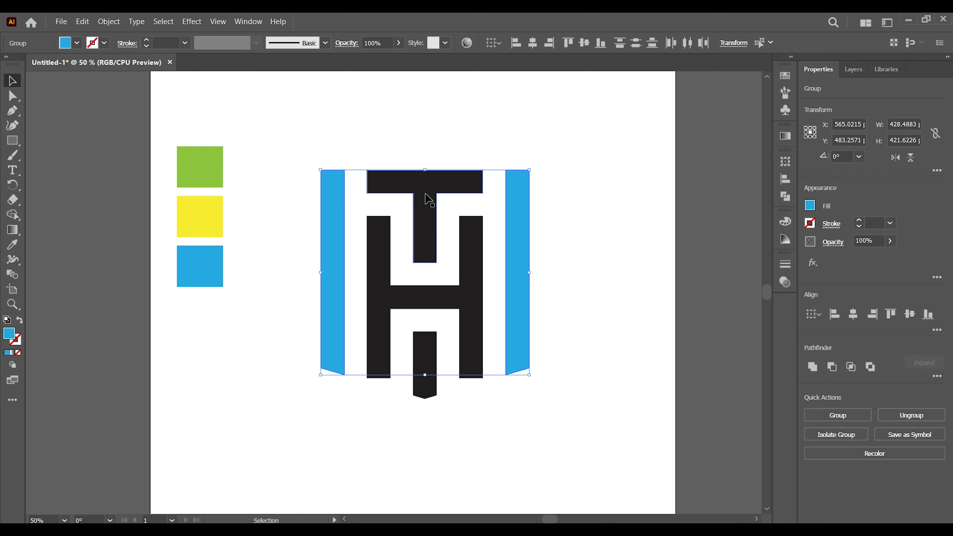
{"action": "left_click", "coordinate": [450, 142]}
Recolour the T and the short centre bar below the H with the yellow sampled from the middle rectangle.
{"action": "left_click", "coordinate": [433, 185]}
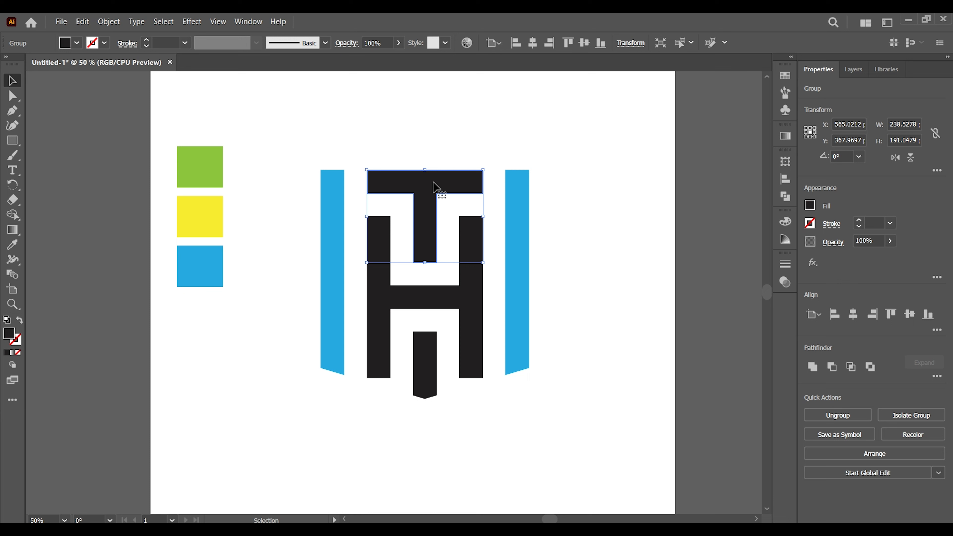
{"action": "left_click", "coordinate": [428, 345], "text": "shift"}
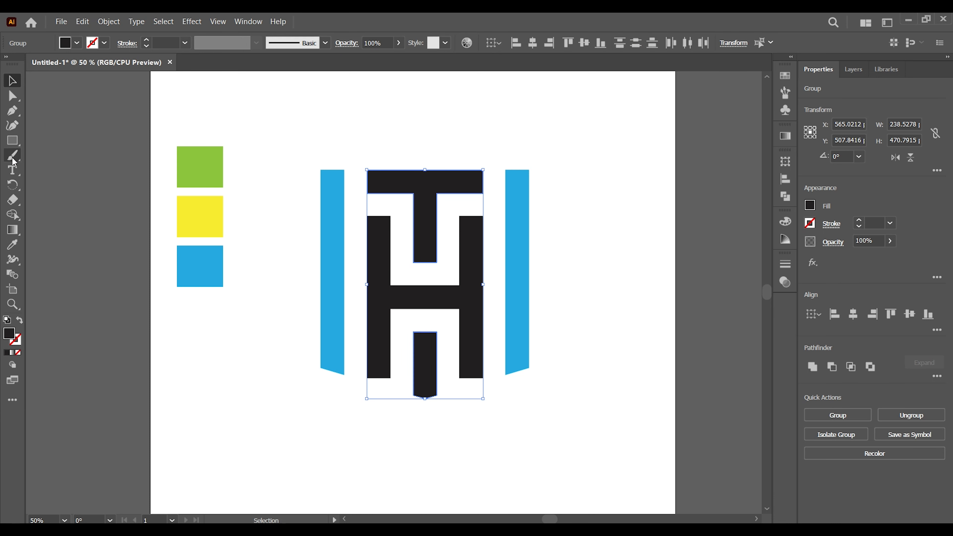
{"action": "left_click", "coordinate": [12, 245]}
{"action": "left_click", "coordinate": [211, 214]}
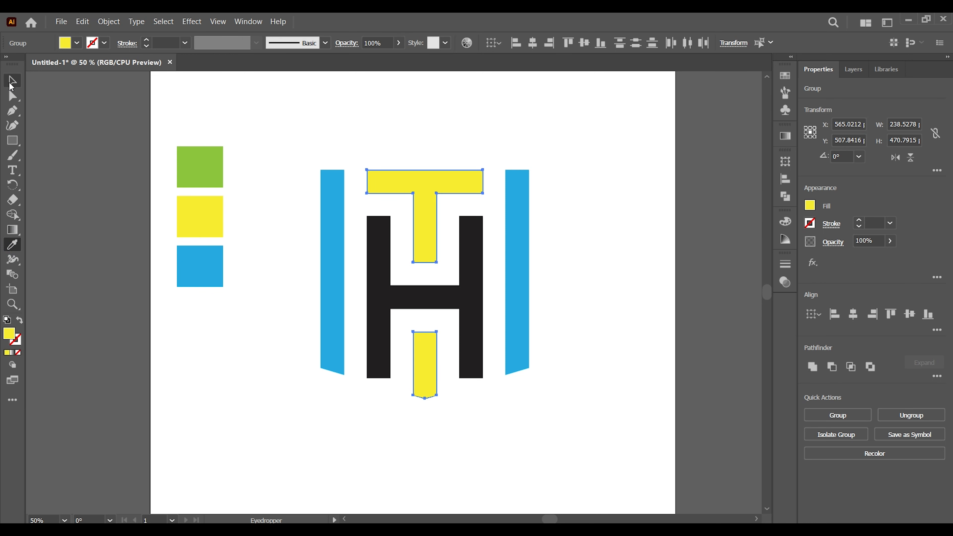
{"action": "left_click", "coordinate": [12, 80]}
Recolour the H with the green sampled from the top rectangle.
{"action": "left_click", "coordinate": [386, 265]}
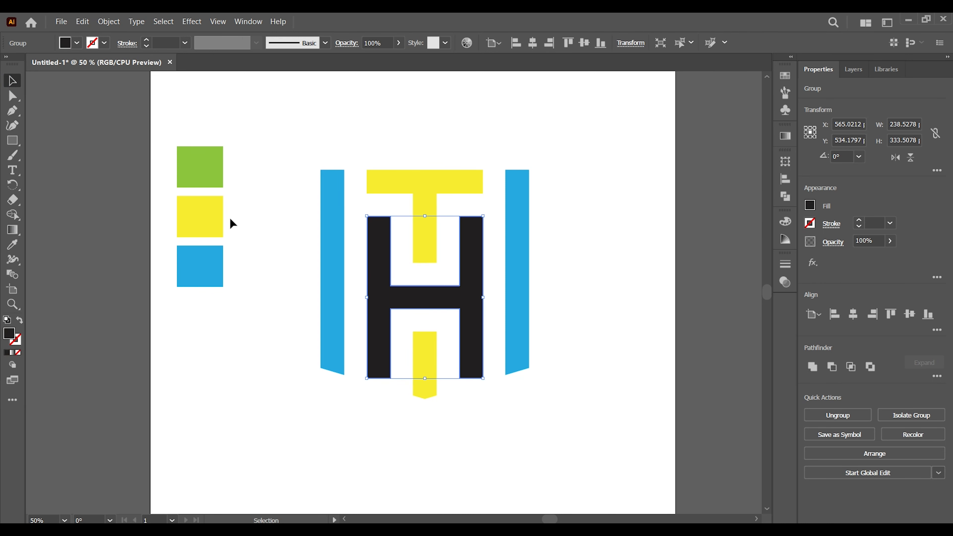
{"action": "left_click", "coordinate": [13, 245]}
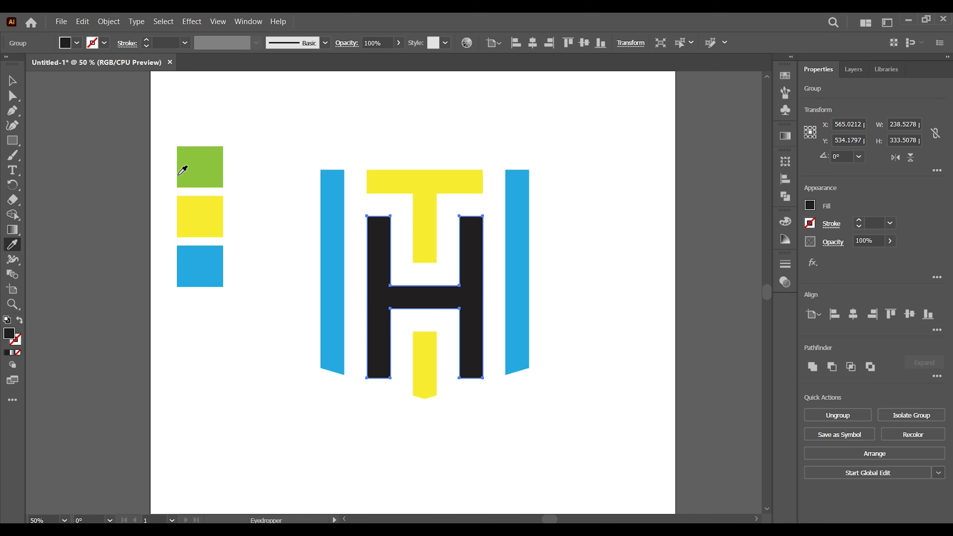
{"action": "left_click", "coordinate": [182, 171]}
{"action": "left_click", "coordinate": [11, 84]}
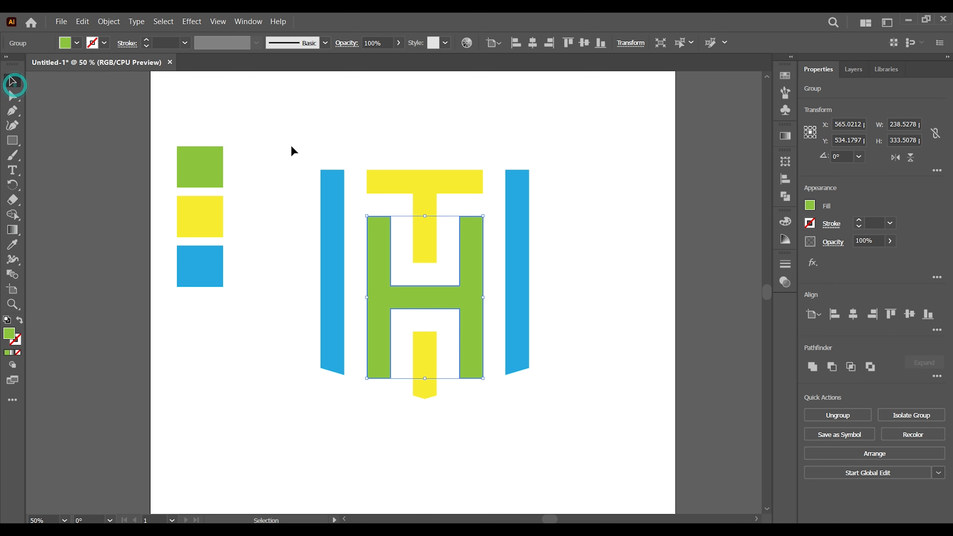
{"action": "left_click", "coordinate": [293, 145]}
Delete the three colour sample rectangles and scale the whole logo down about its centre to about 380 by 417 px.
{"action": "left_click_drag", "start_coordinate": [240, 124], "coordinate": [171, 315]}
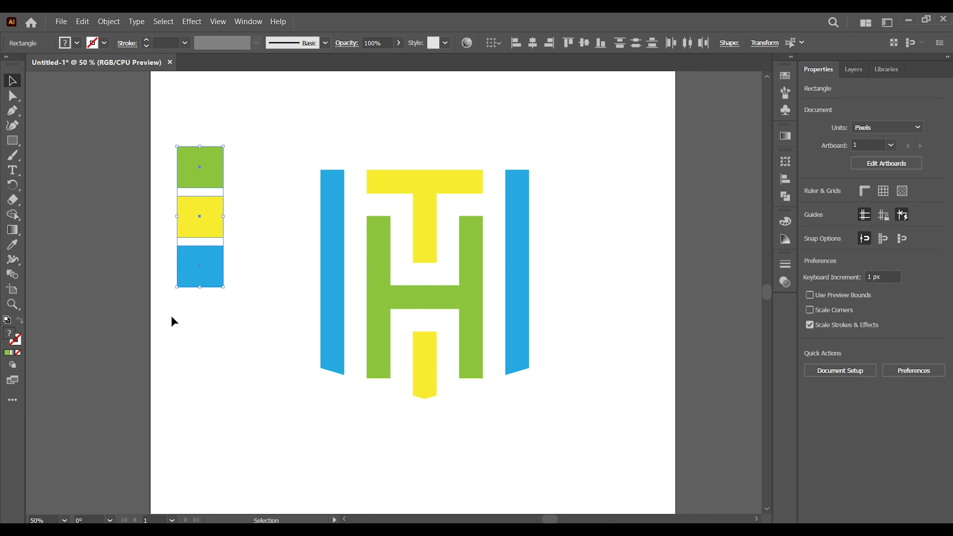
{"action": "key", "text": "Delete"}
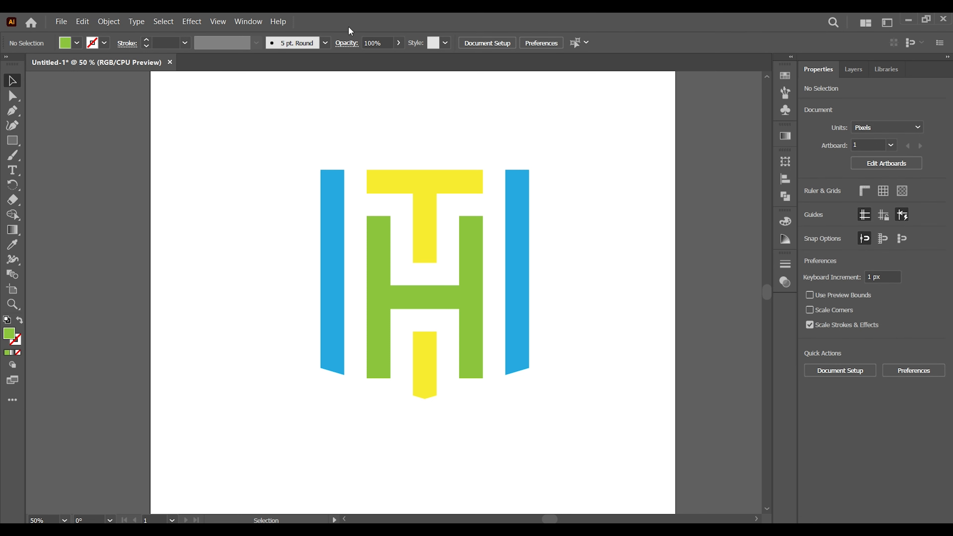
{"action": "left_click_drag", "start_coordinate": [258, 120], "coordinate": [652, 413]}
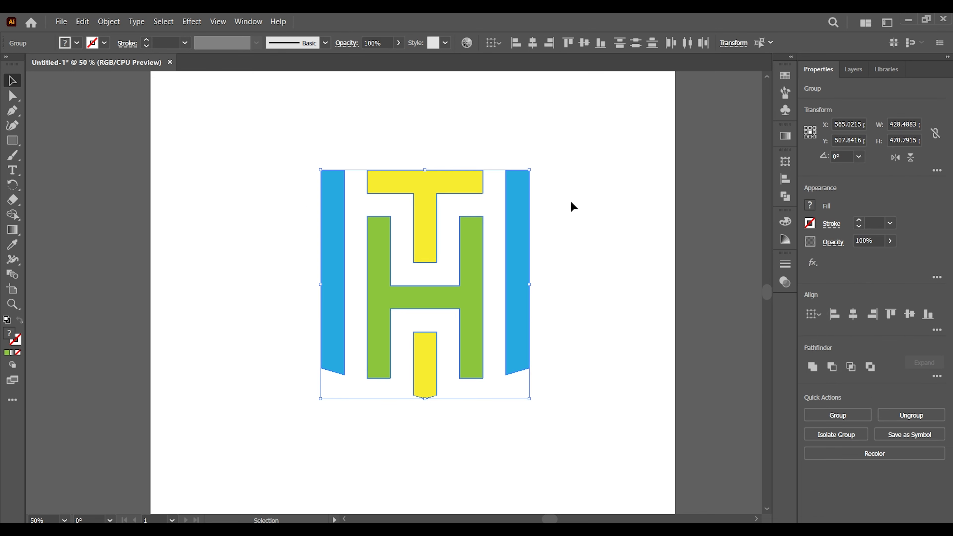
{"action": "left_click_drag", "start_coordinate": [529, 170], "coordinate": [520, 181]}
{"action": "left_click", "coordinate": [570, 300]}
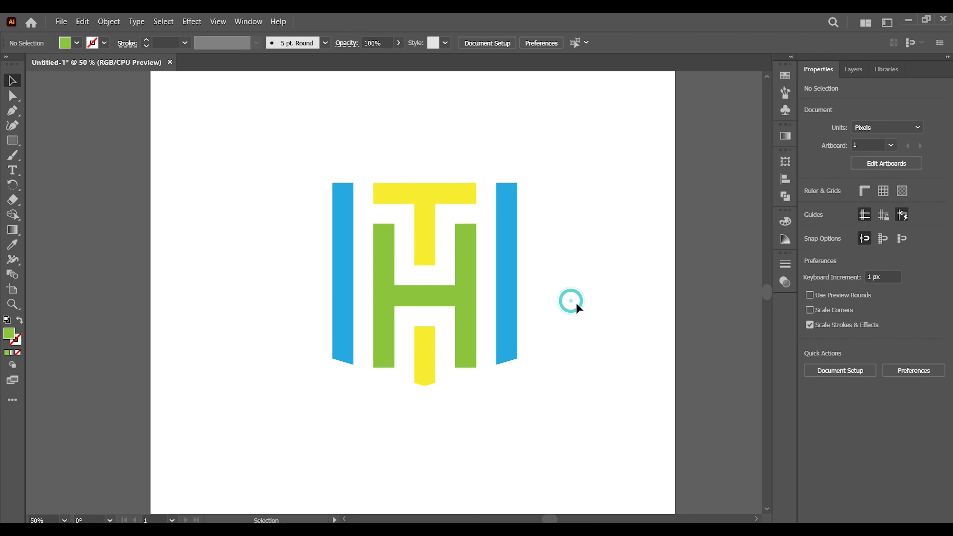
Group all the logo shapes and centre them horizontally and vertically on the artboard.
{"action": "key", "text": "ctrl+minus"}
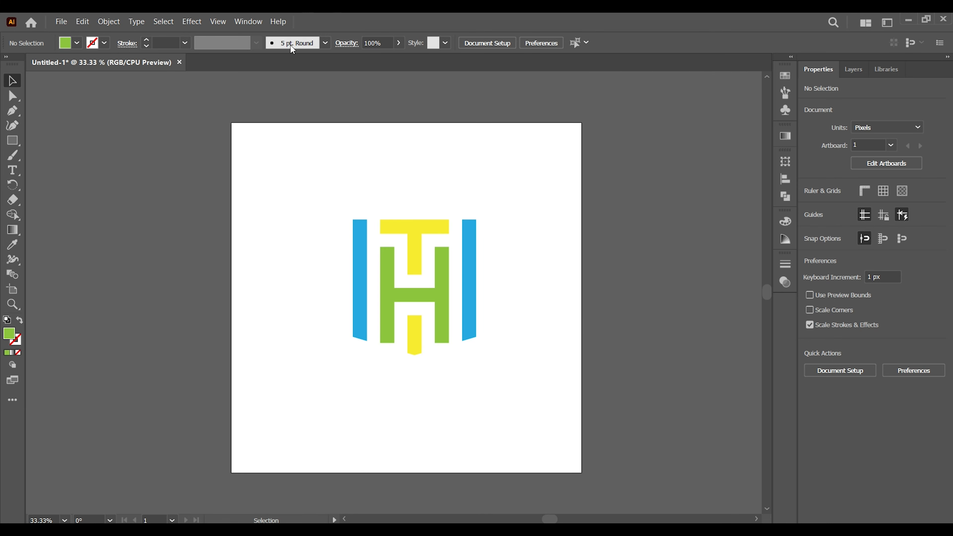
{"action": "left_click_drag", "start_coordinate": [311, 173], "coordinate": [533, 370]}
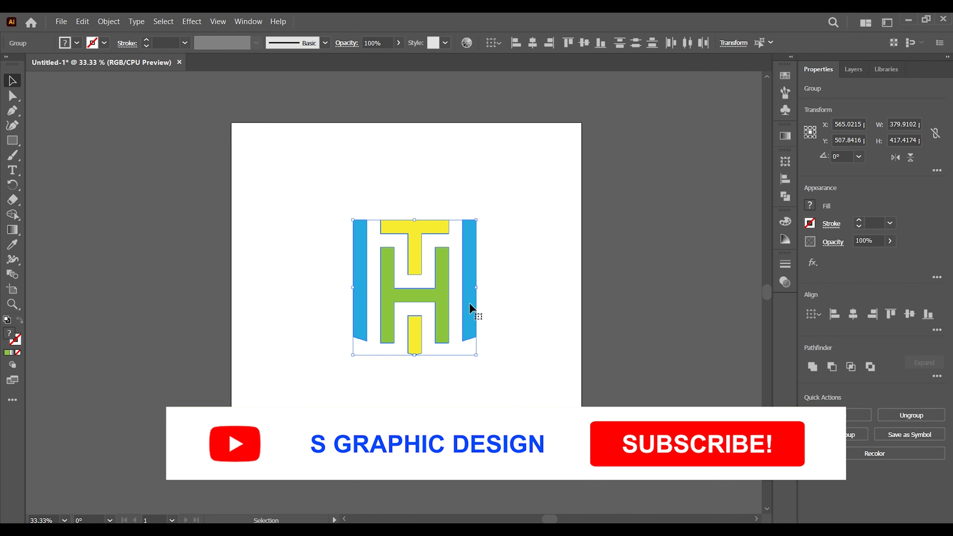
{"action": "left_click_drag", "start_coordinate": [469, 303], "coordinate": [469, 312]}
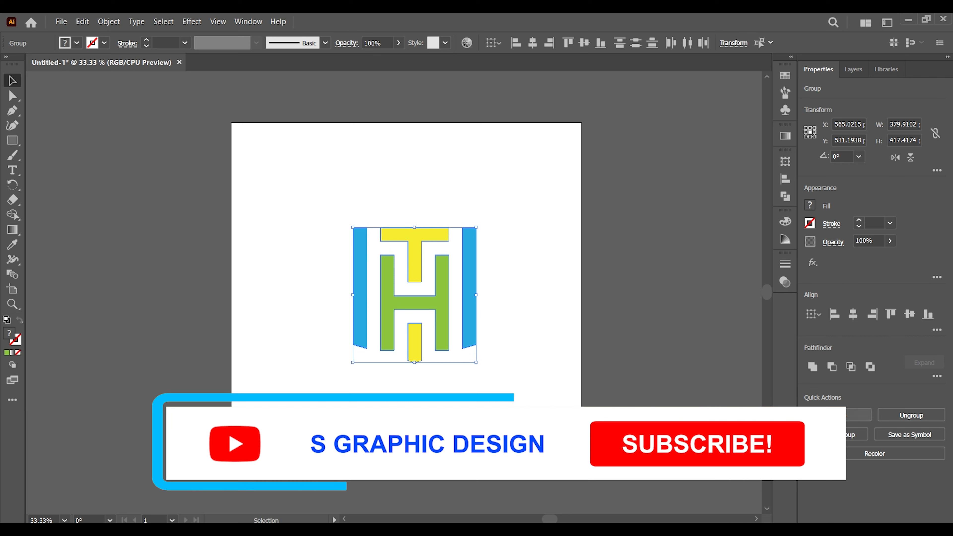
{"action": "left_click", "coordinate": [853, 315]}
{"action": "left_click", "coordinate": [909, 316]}
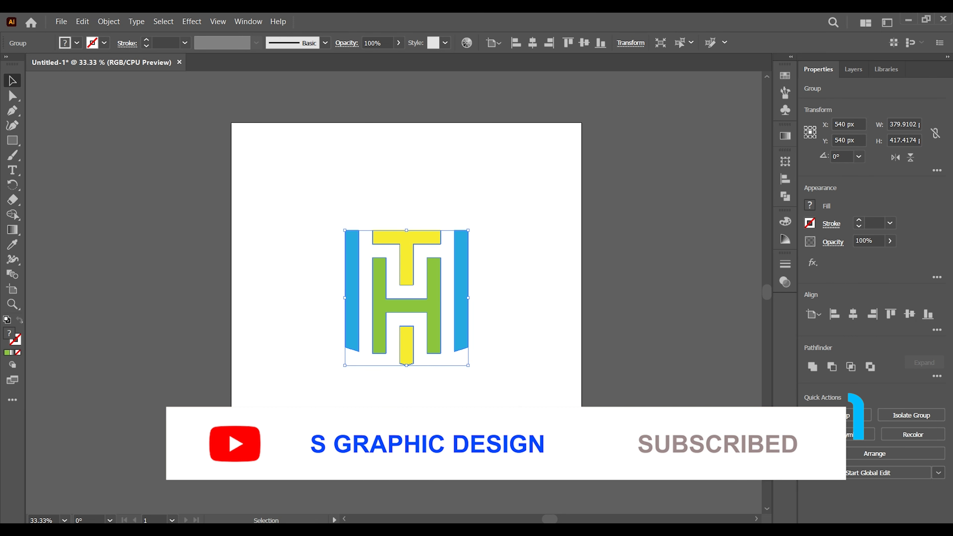
{"action": "left_click", "coordinate": [521, 402]}
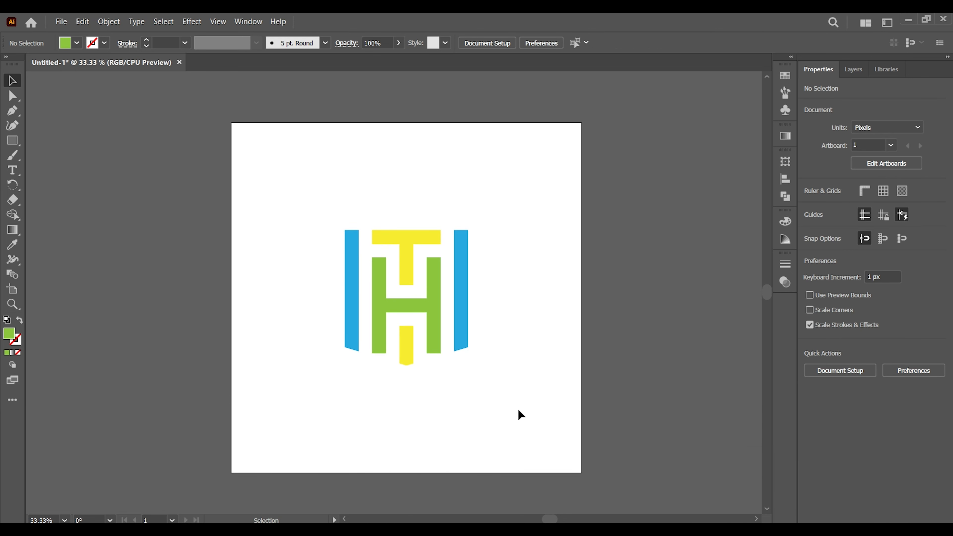
Draw a red filled rectangle about 812 by 781 px covering the logo on the artboard.
{"action": "left_click_drag", "start_coordinate": [12, 140], "coordinate": [56, 140]}
{"action": "left_click", "coordinate": [74, 42]}
{"action": "left_click", "coordinate": [43, 64]}
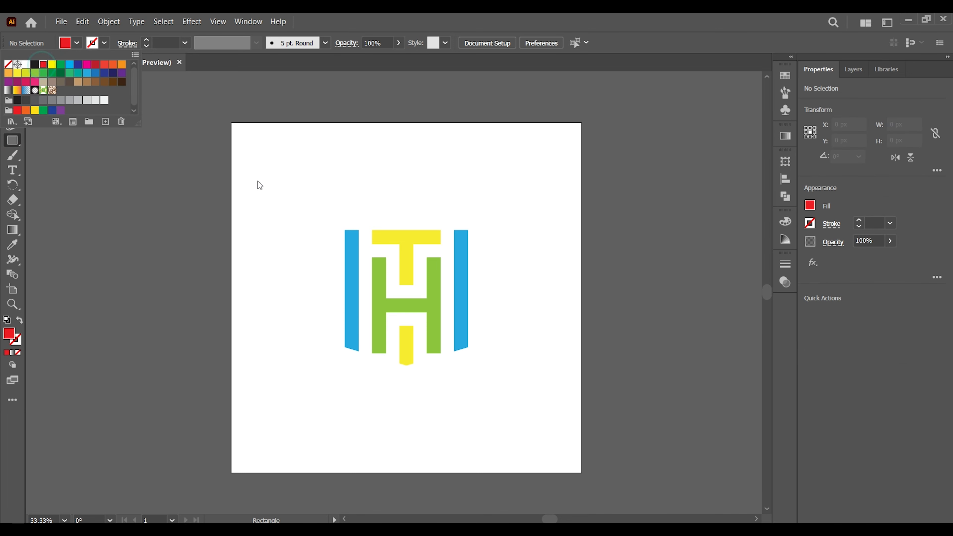
{"action": "left_click_drag", "start_coordinate": [272, 175], "coordinate": [535, 429]}
{"action": "key", "text": "v"}
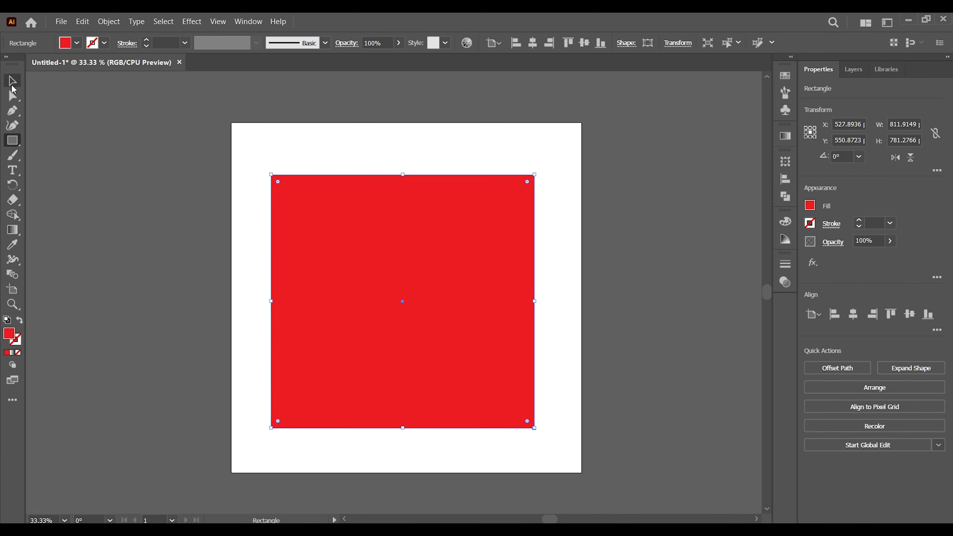
Send the red rectangle to the back, behind the logo.
{"action": "right_click", "coordinate": [390, 390]}
{"action": "mouse_move", "coordinate": [446, 335]}
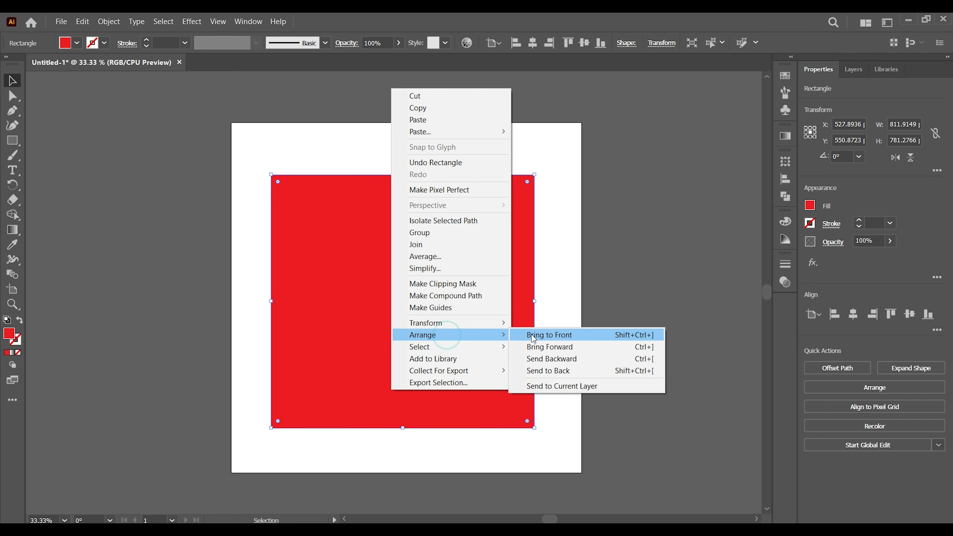
{"action": "left_click", "coordinate": [531, 372]}
{"action": "left_click", "coordinate": [559, 388]}
{"action": "left_click", "coordinate": [499, 404]}
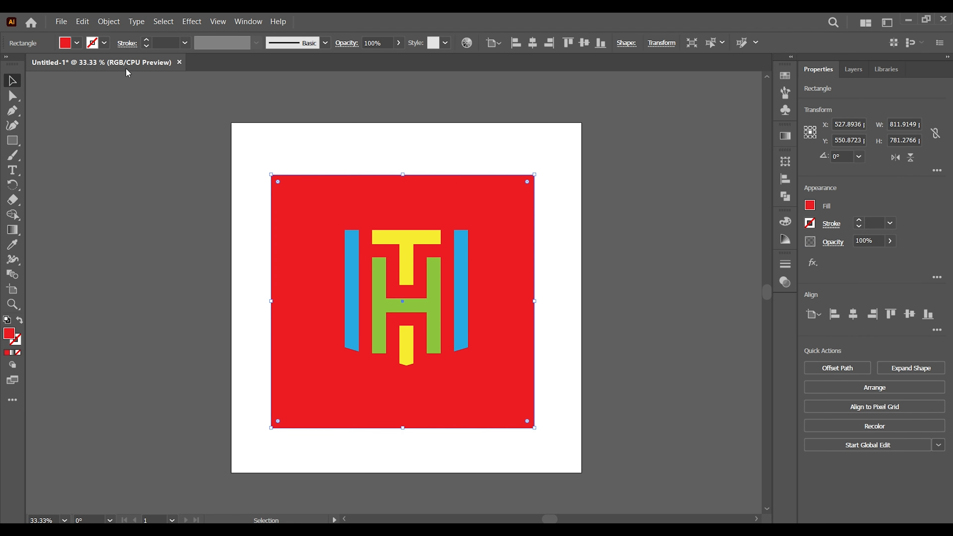
Change the background rectangle's fill to black.
{"action": "left_click", "coordinate": [77, 44]}
{"action": "left_click", "coordinate": [30, 65]}
{"action": "left_click", "coordinate": [219, 312]}
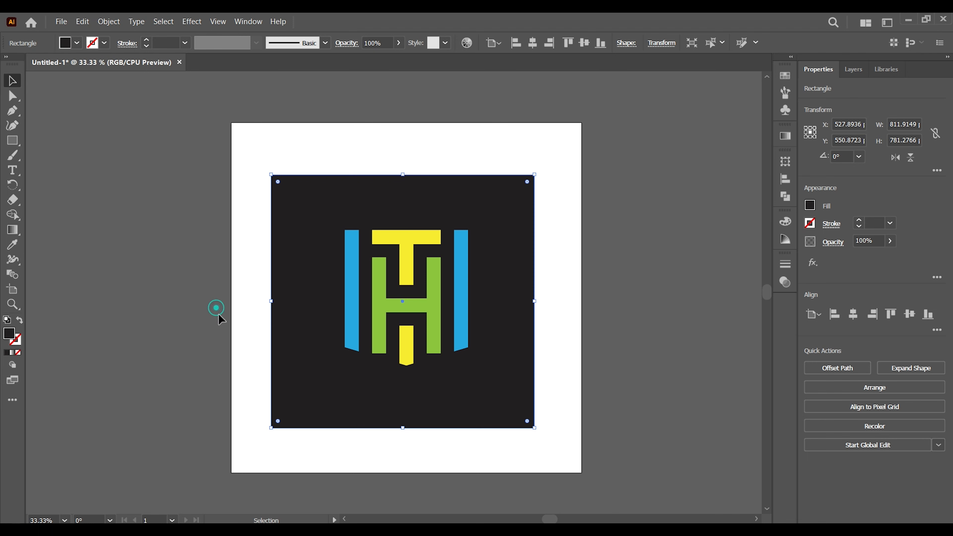
Centre the black background rectangle horizontally and vertically on the artboard.
{"action": "left_click", "coordinate": [410, 474]}
{"action": "left_click", "coordinate": [464, 428]}
{"action": "key", "text": "shift+Right"}
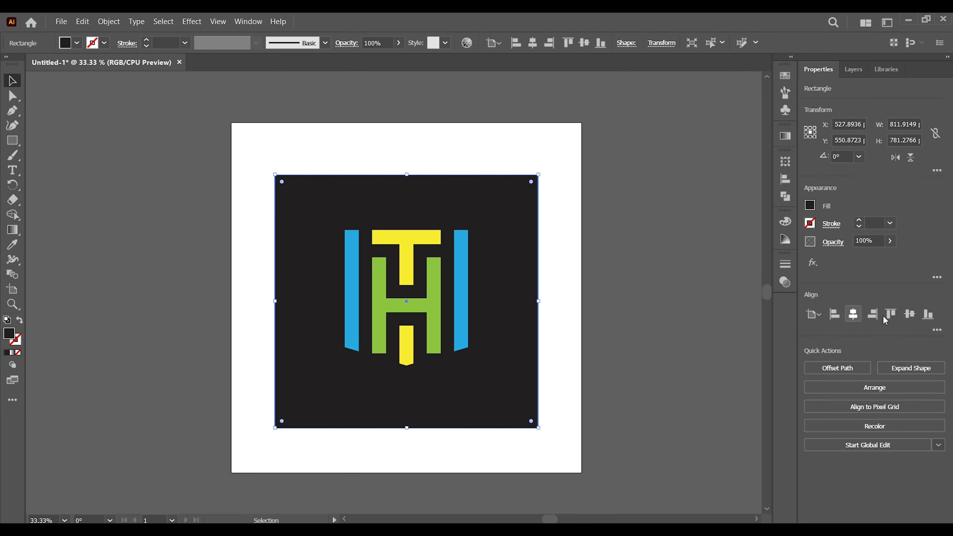
{"action": "key", "text": "shift+Up"}
{"action": "left_click", "coordinate": [630, 437]}
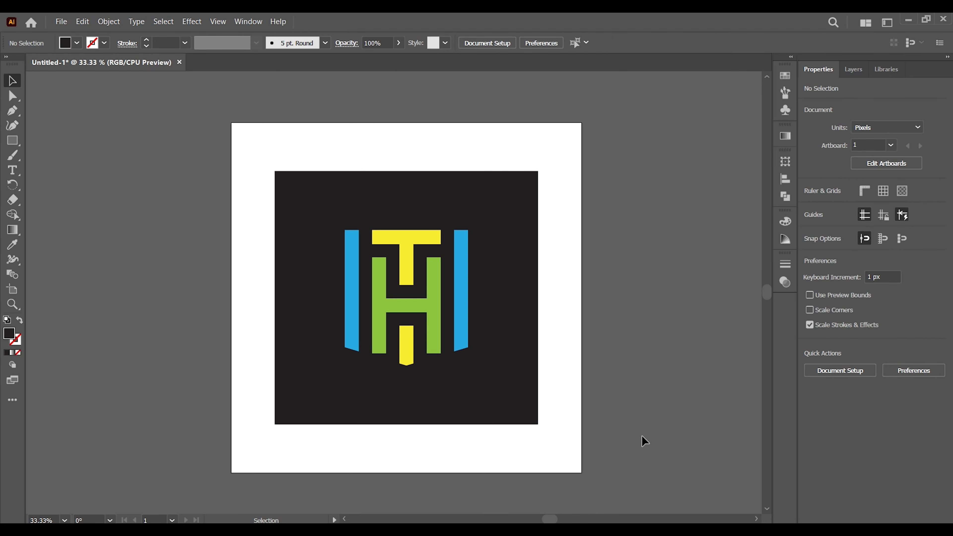